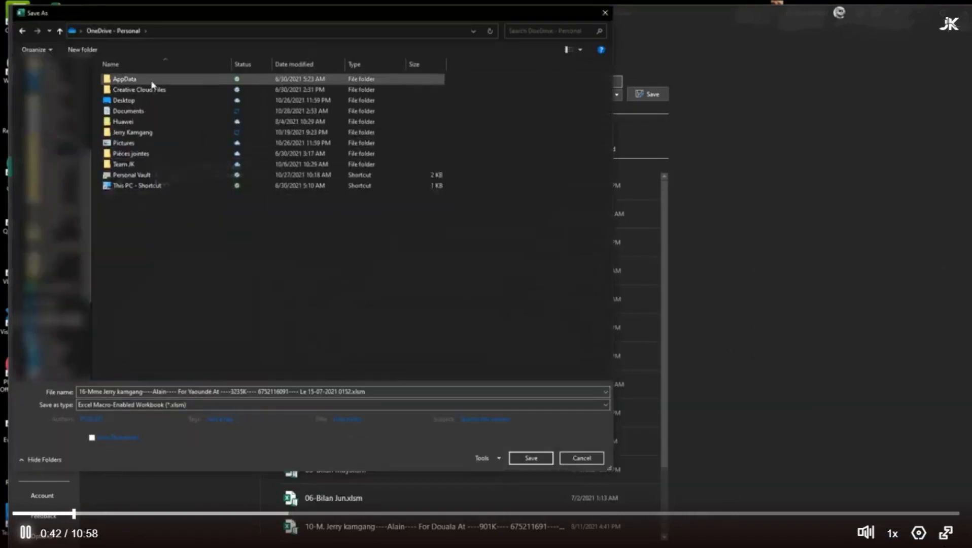
Create a folder named FBWA School in OneDrive - Personal and open it as the save location
left_click(82, 49)
type("FB")
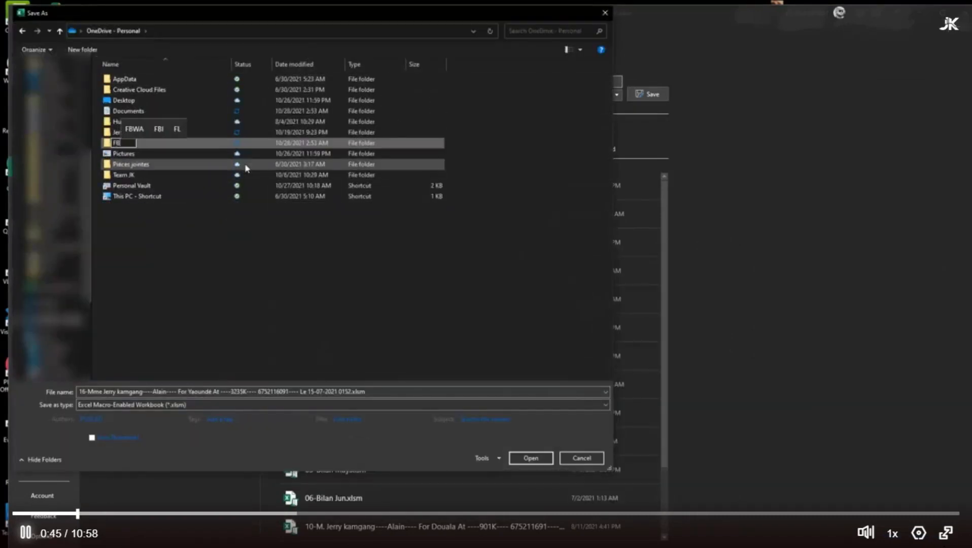
type("WA")
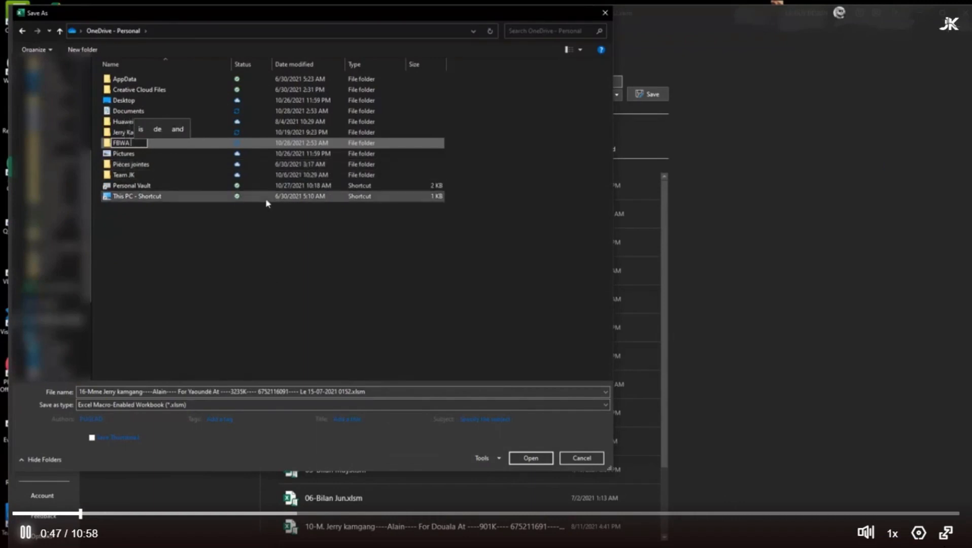
type(" Schoo")
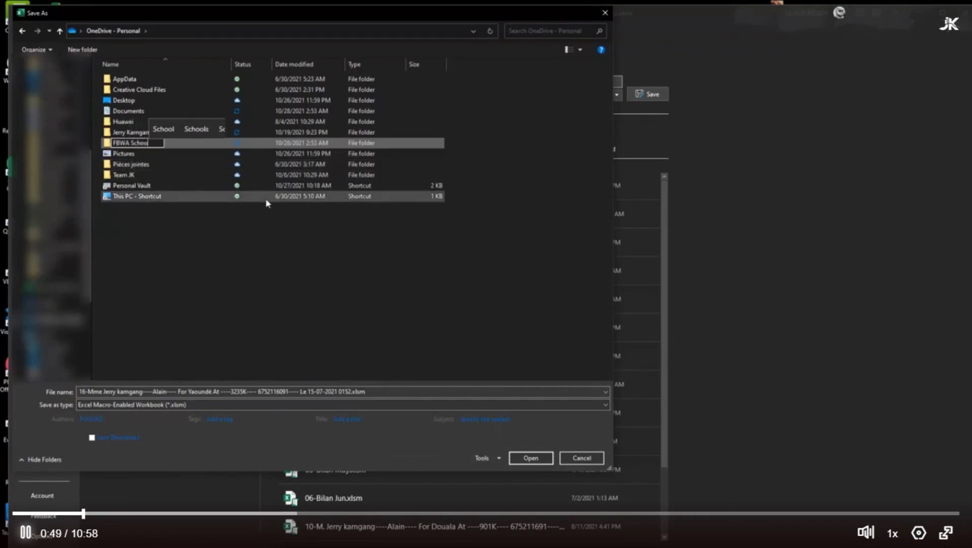
type("l")
key("Return")
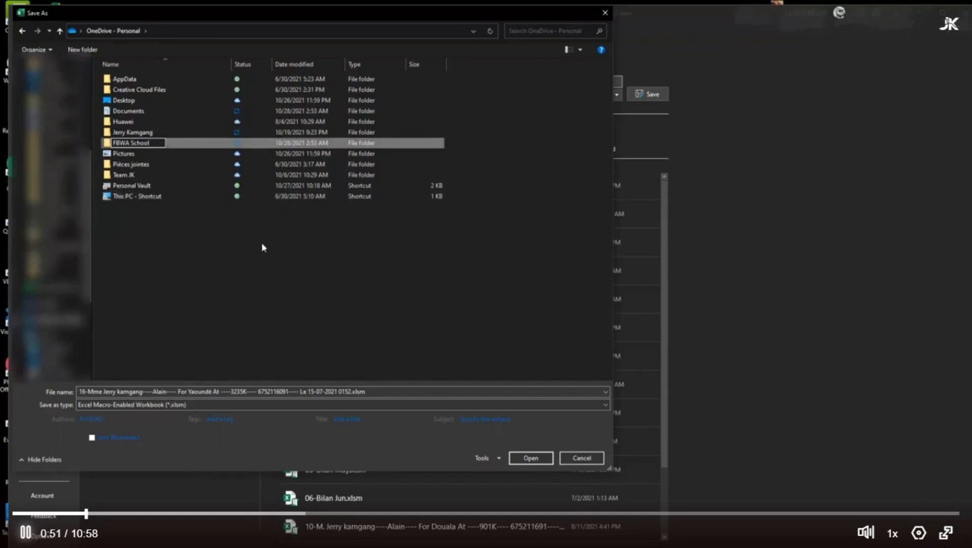
double_click(158, 122)
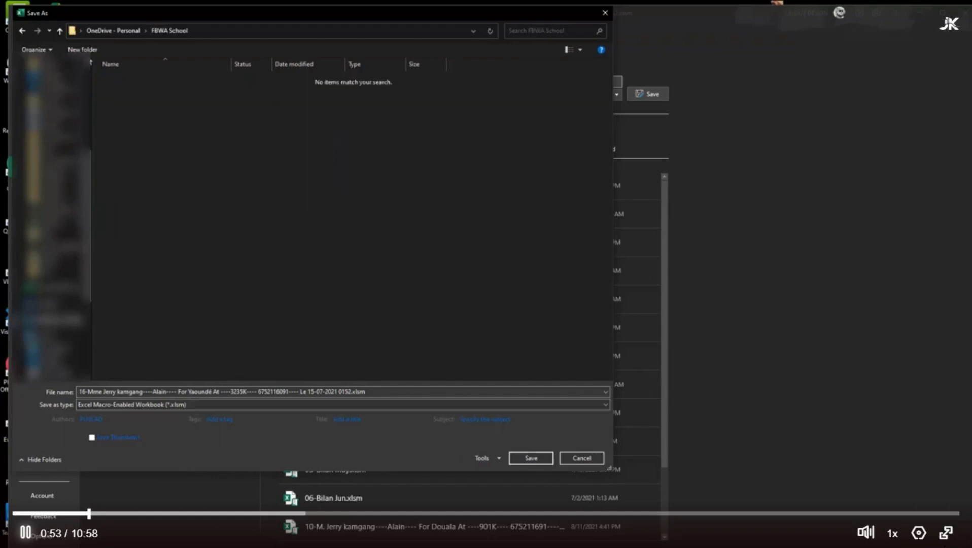
Create a Bill subfolder inside FBWA School and save the macro-enabled workbook in it
left_click(82, 49)
type("Bil")
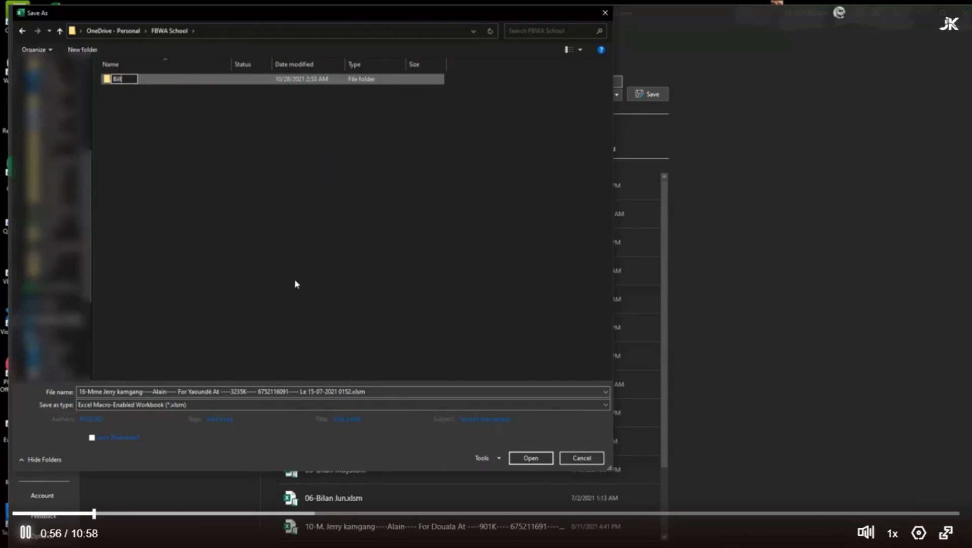
key("Return")
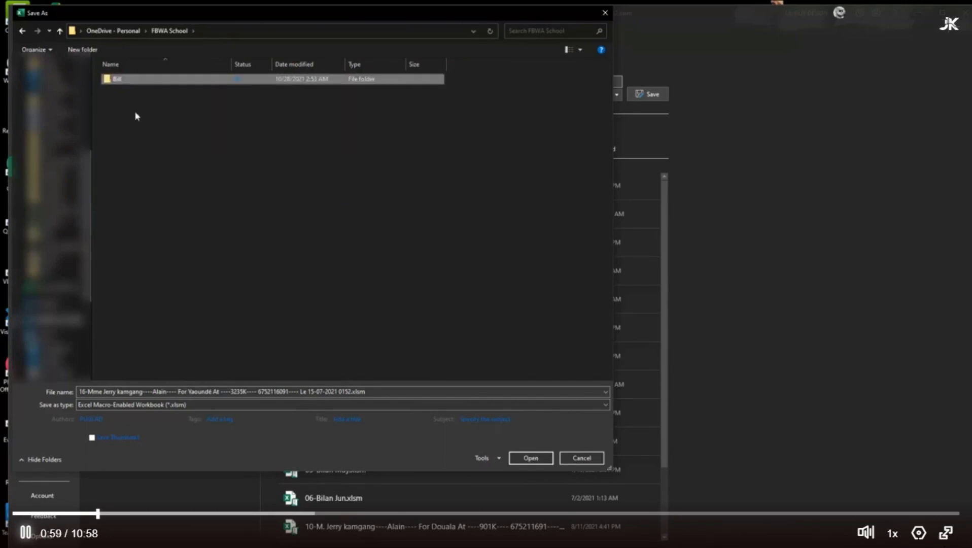
double_click(197, 79)
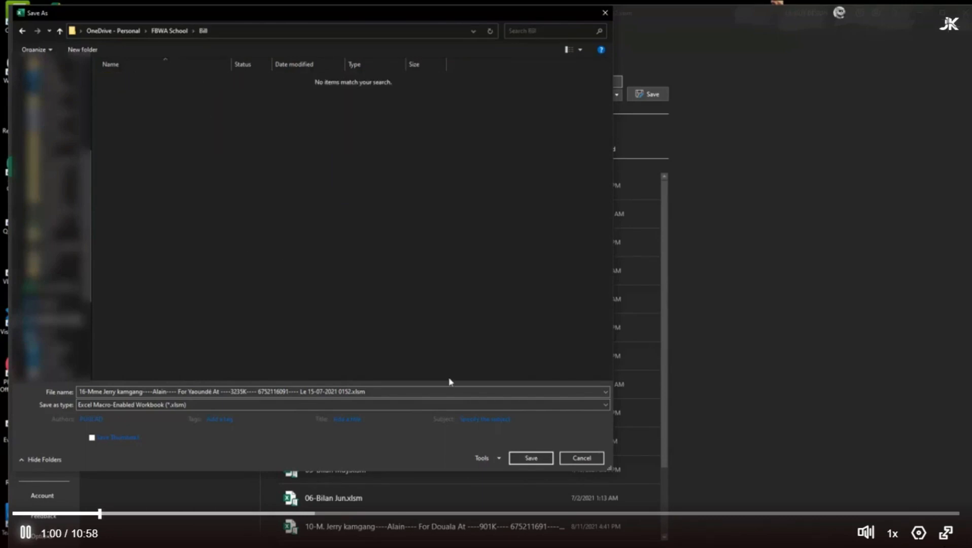
left_click(531, 457)
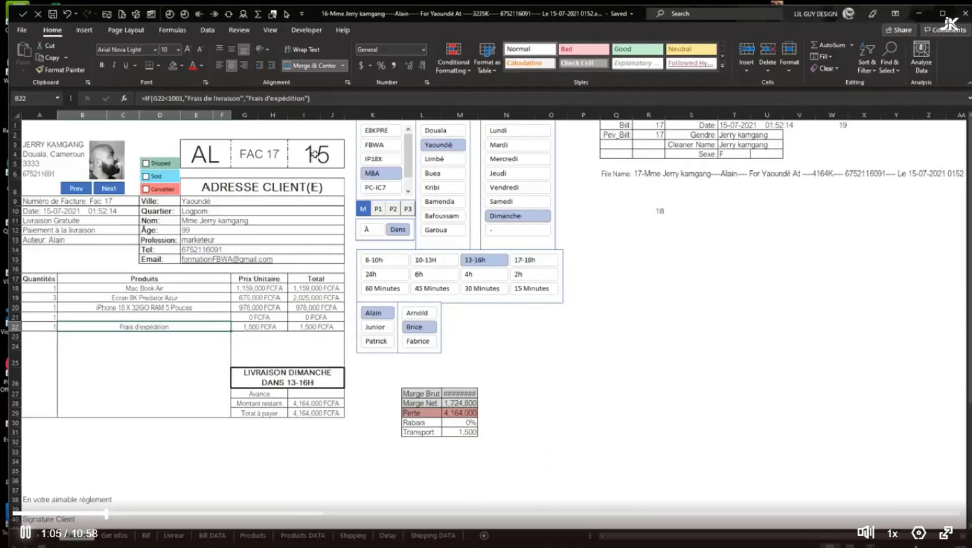
Set the previous bill number in R2 to 0 and advance the invoice to the next number
left_click(654, 136)
type("0")
key("Return")
left_click(108, 188)
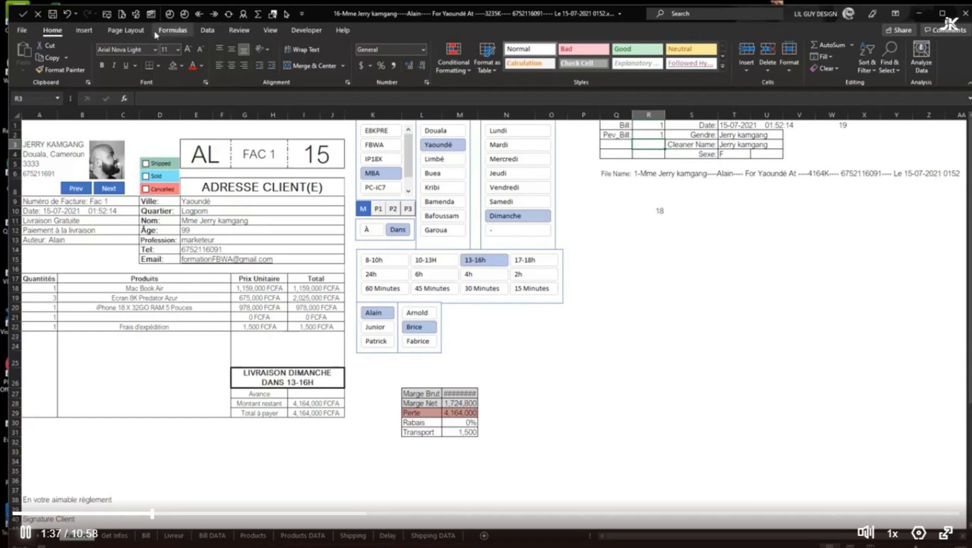
Open the workbook's VBA project and display the code of Module2 with the print procedures
left_click(151, 16)
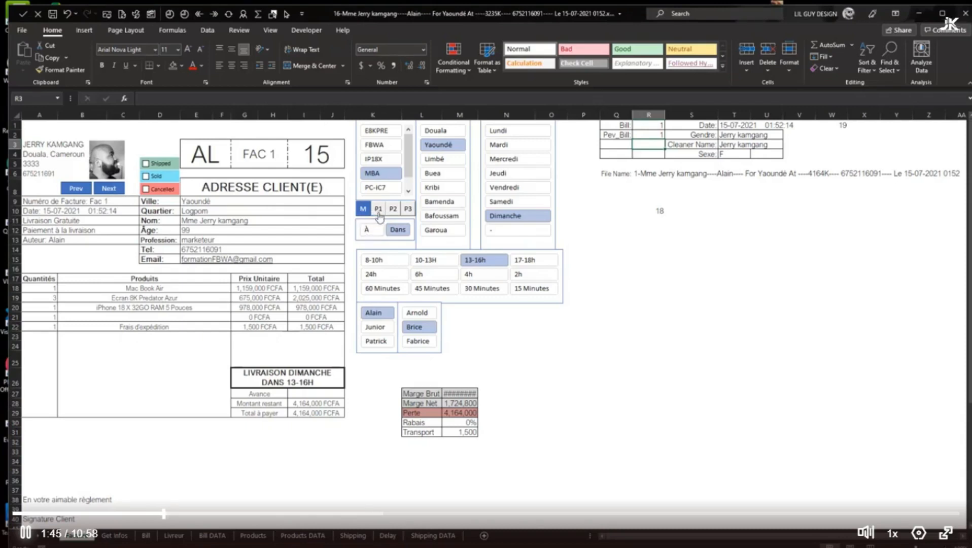
left_click(153, 19)
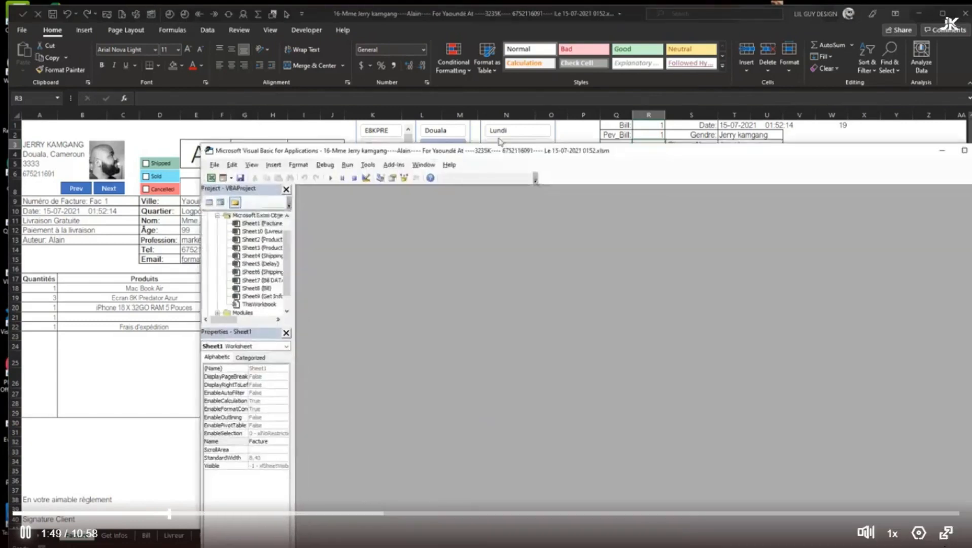
scroll(238, 238, "down", 3)
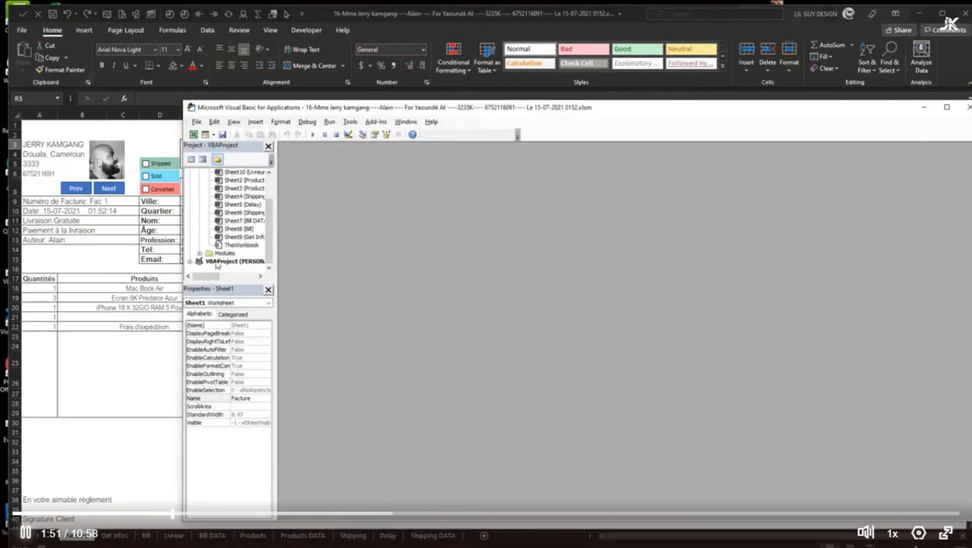
left_click(233, 246)
double_click(234, 245)
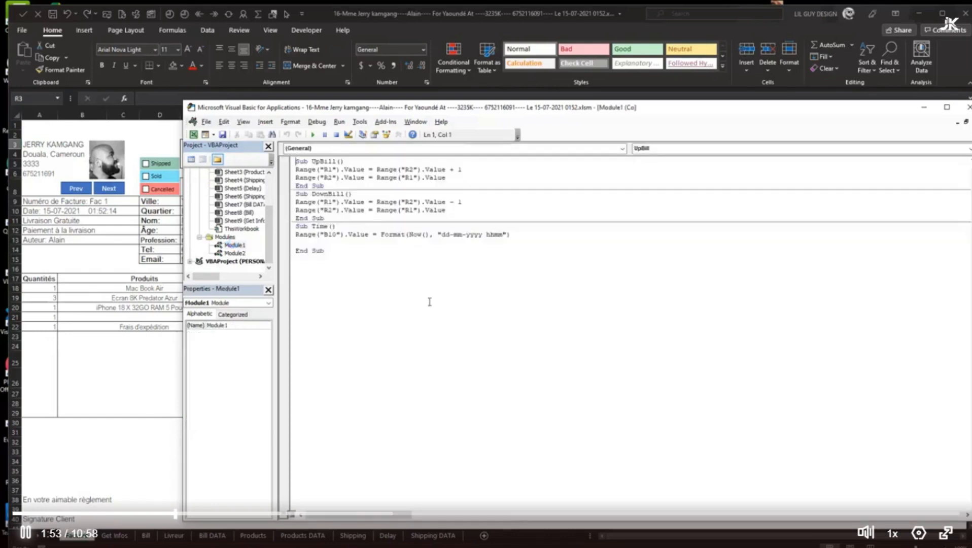
double_click(234, 253)
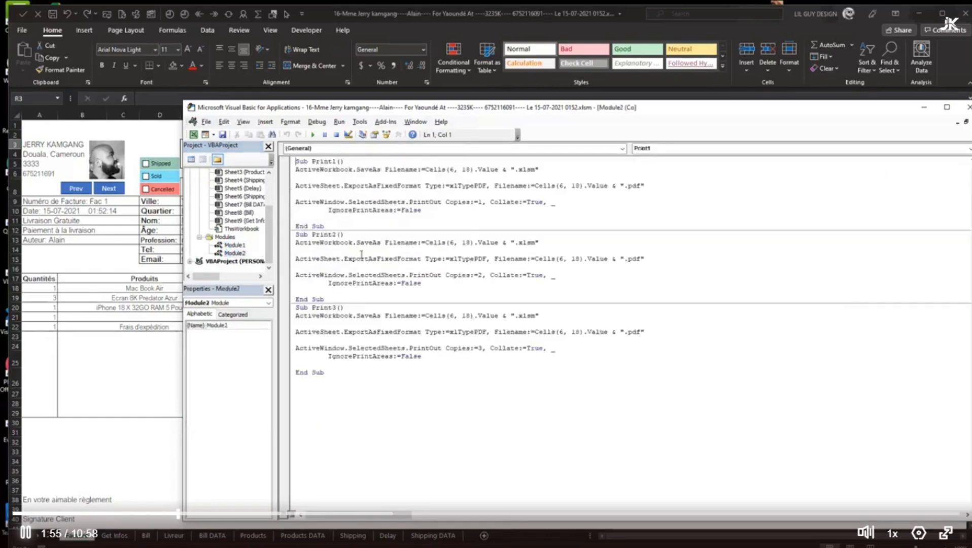
Duplicate the Print1 procedure below Print3 and comment out the PrintOut statement in the copy
left_click_drag(331, 225, 222, 112)
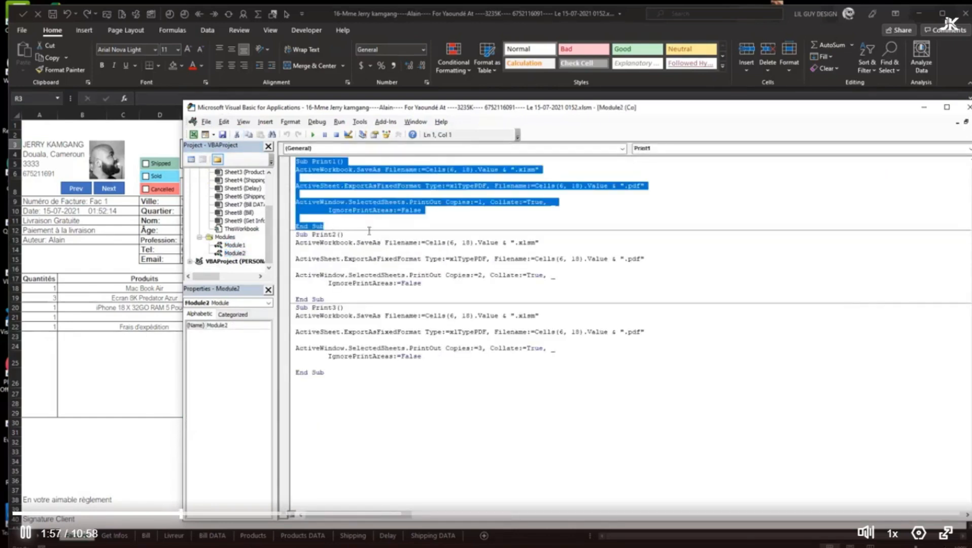
key("ctrl+c")
left_click(401, 389)
key("ctrl+v")
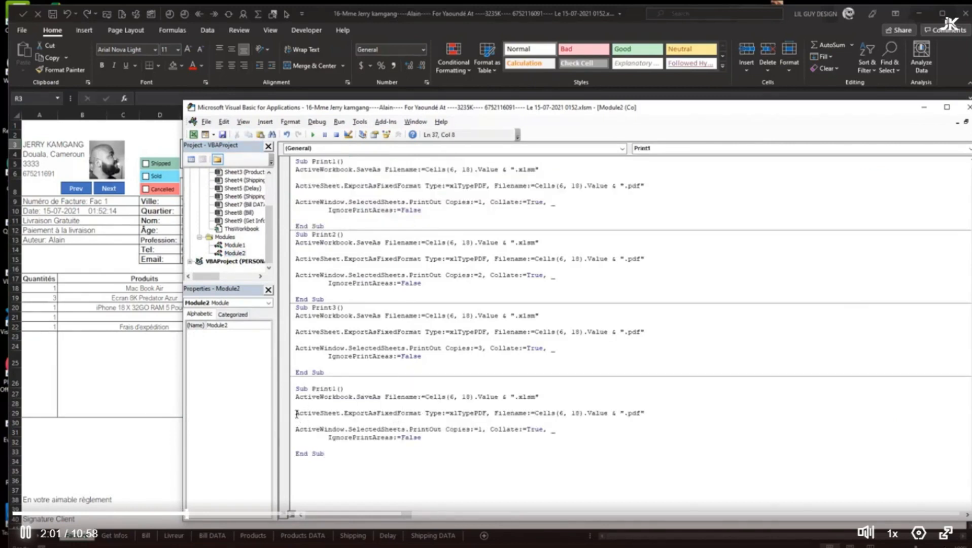
type("'")
left_click(383, 465)
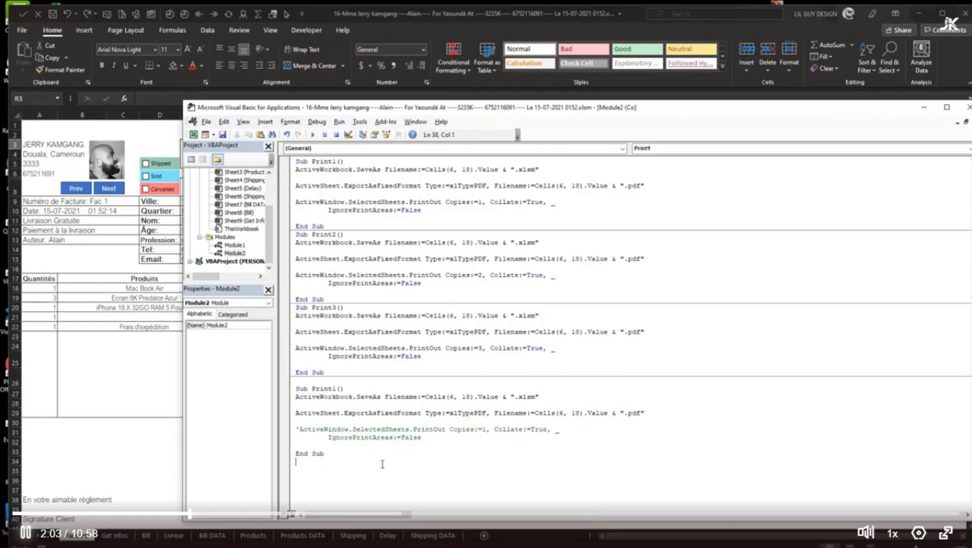
Rename the copied procedure to SaveNew and close the code editor
left_click_drag(311, 388, 336, 389)
type("SaveNew")
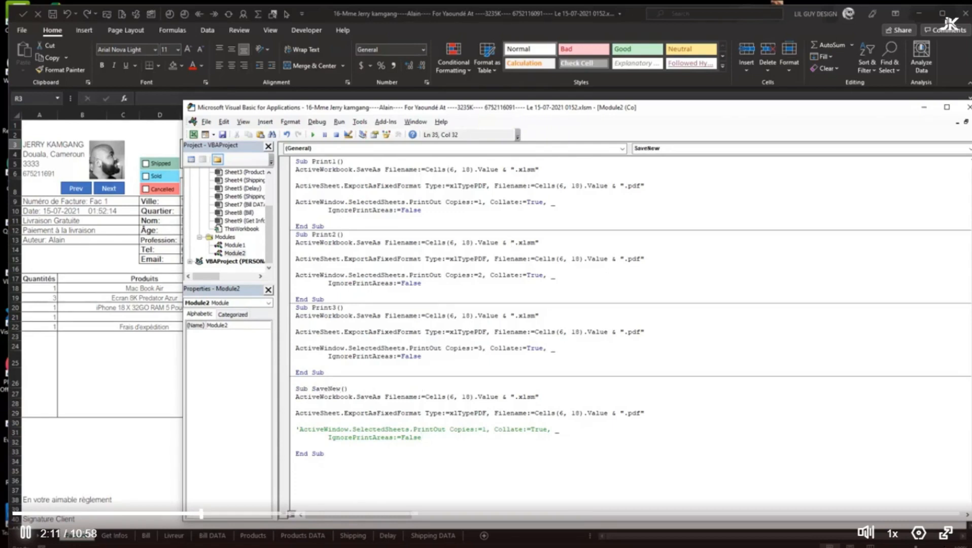
left_click(968, 107)
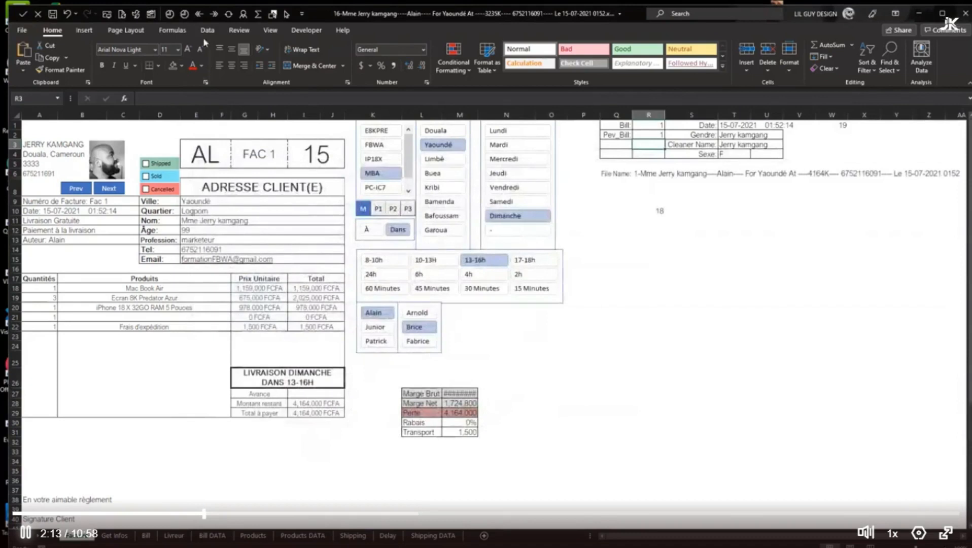
Draw a right block arrow about 0.59" wide and 0.19" high in cell A1 above the seller's details
left_click(85, 30)
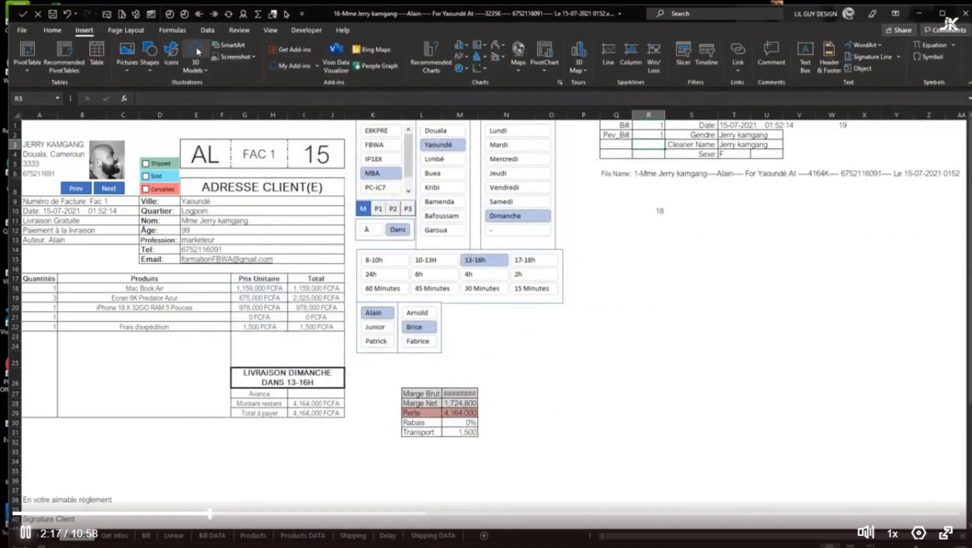
left_click(151, 60)
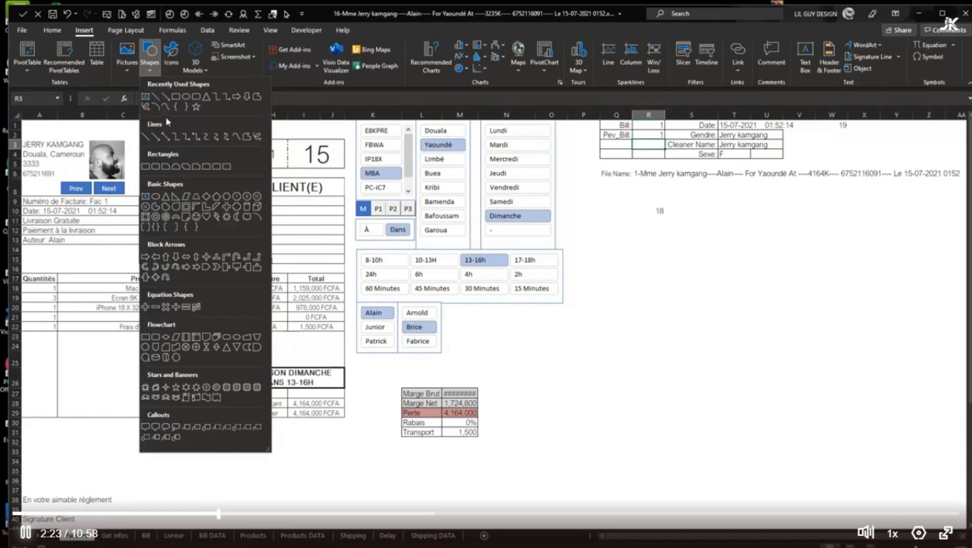
left_click(238, 97)
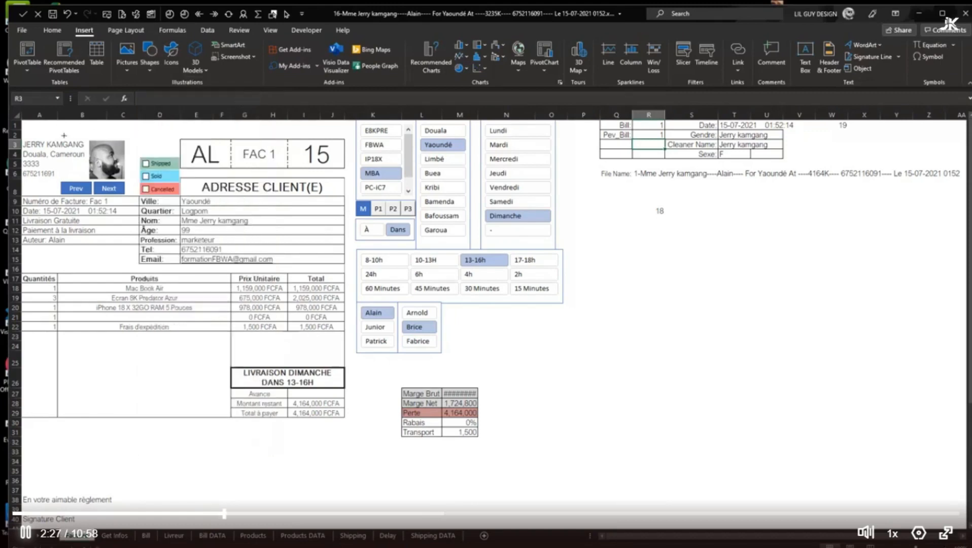
left_click_drag(32, 127, 60, 133)
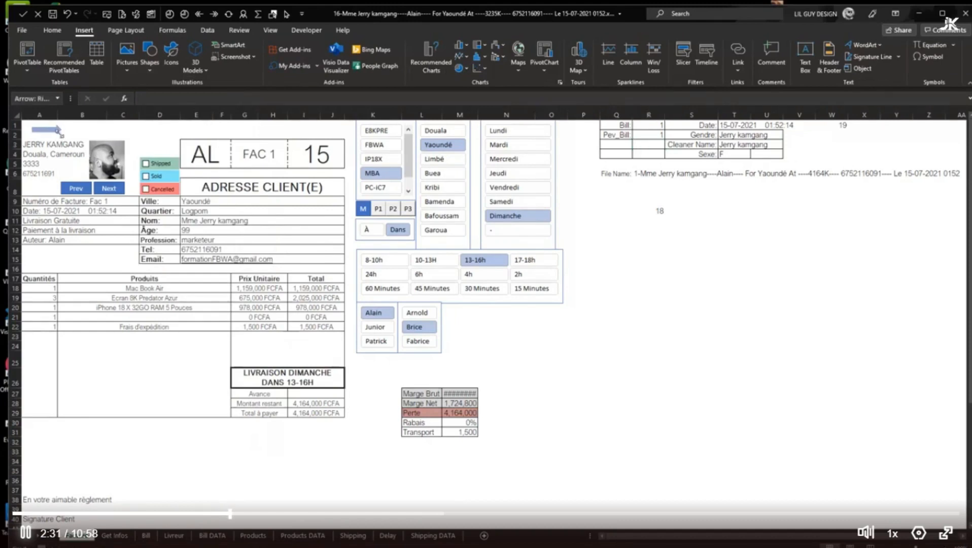
Assign this workbook's SaveNew macro to the arrow shape and deselect it
right_click(59, 134)
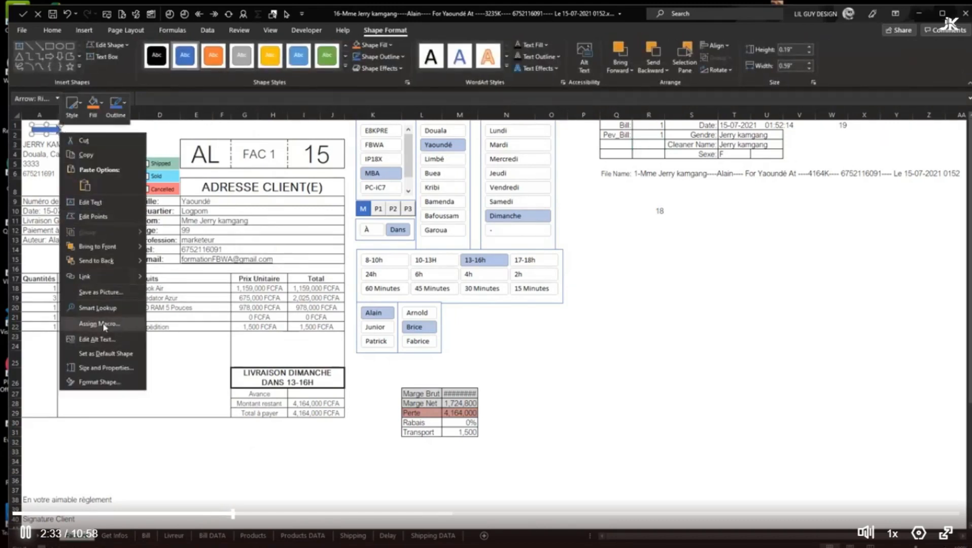
left_click(99, 323)
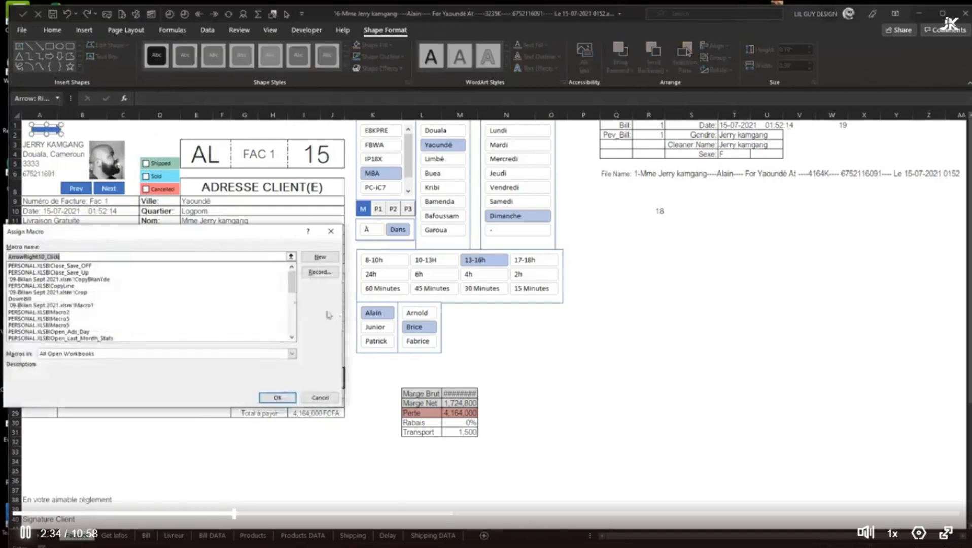
left_click(110, 354)
left_click(89, 383)
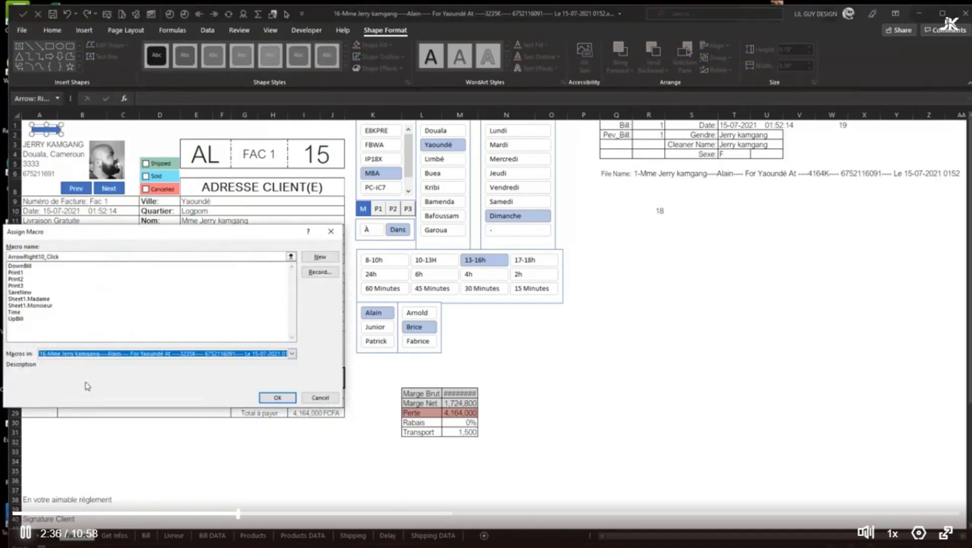
left_click(26, 292)
left_click(278, 398)
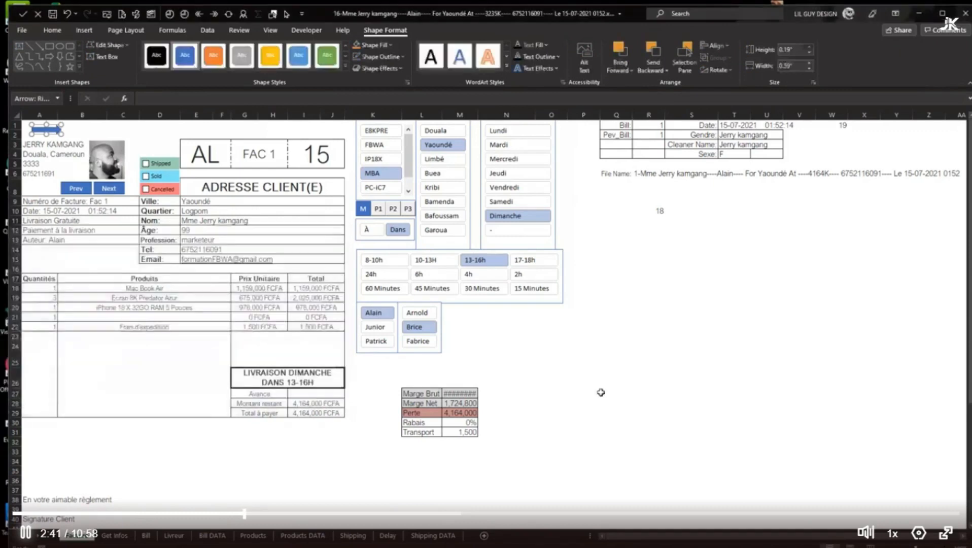
left_click(685, 393)
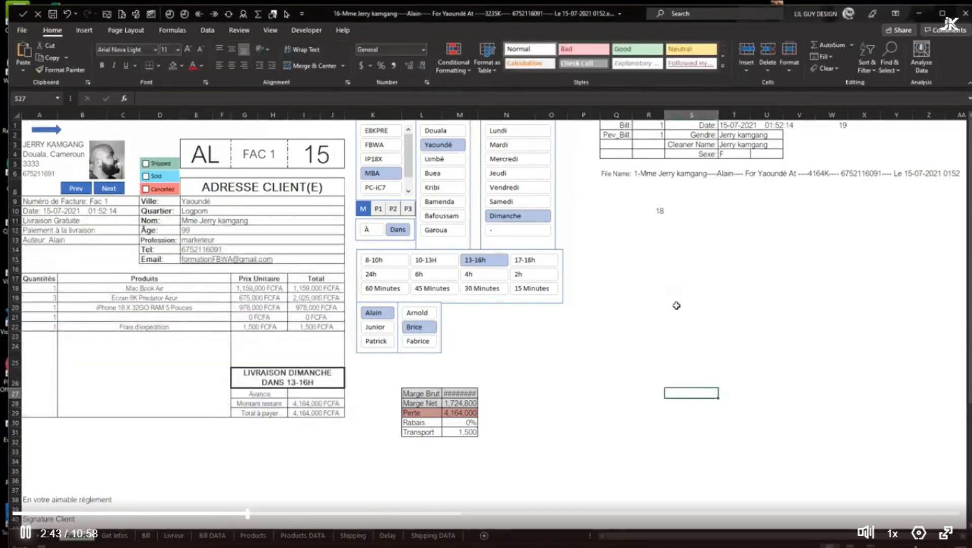
Save invoice 1 by running the arrow's macro, and delete the old invoice 16 workbook from the Bill folder
left_click(56, 131)
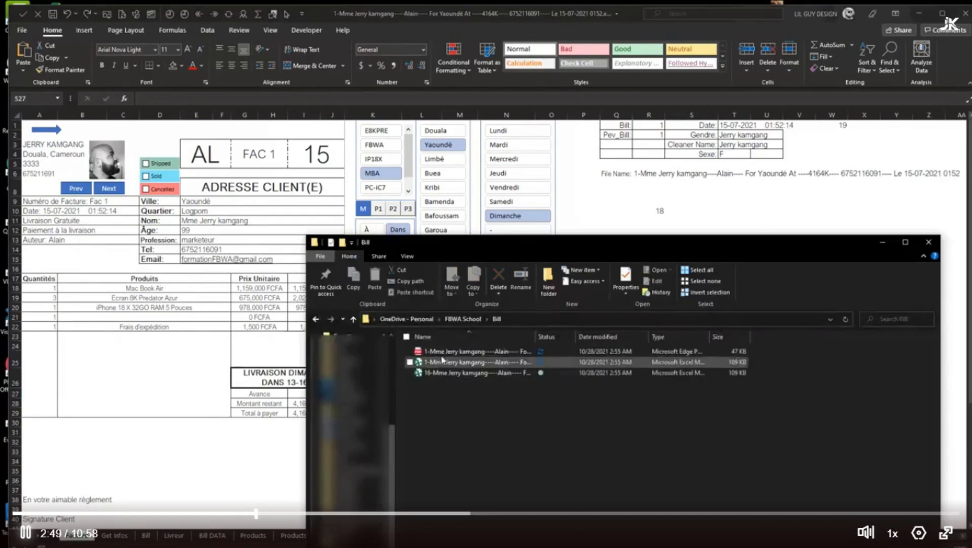
left_click(435, 375)
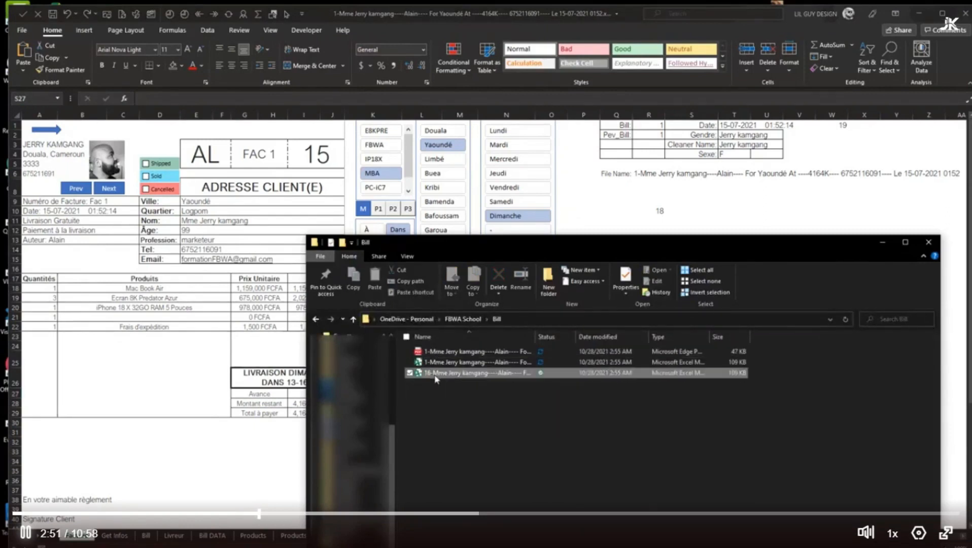
left_click(498, 276)
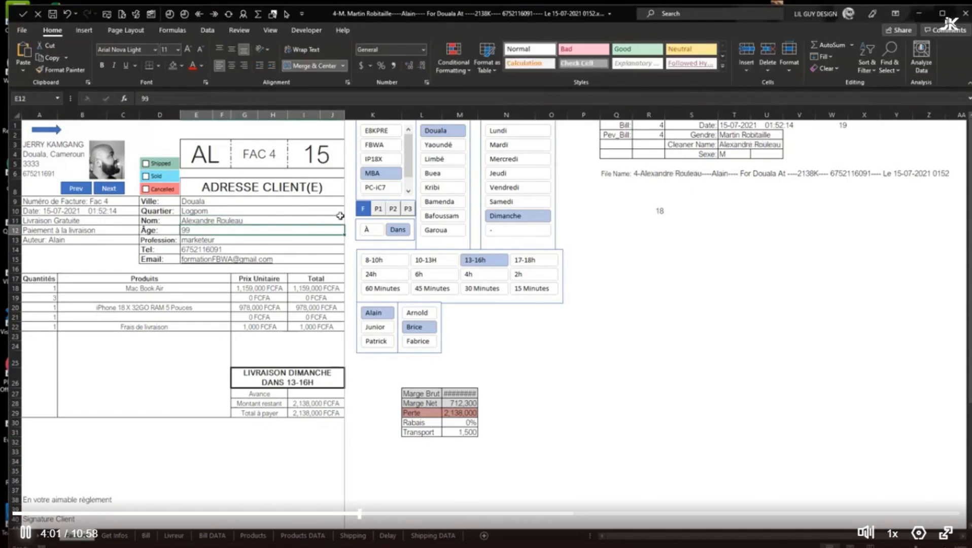
Add the M. title to the client's name on invoice 4 and choose the blank product for row 20
left_click(365, 209)
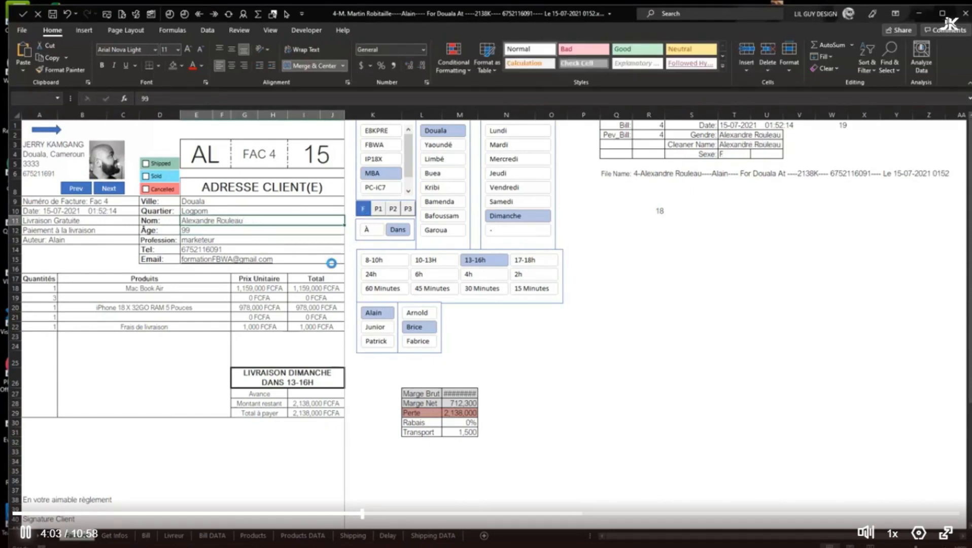
left_click(175, 306)
left_click(235, 307)
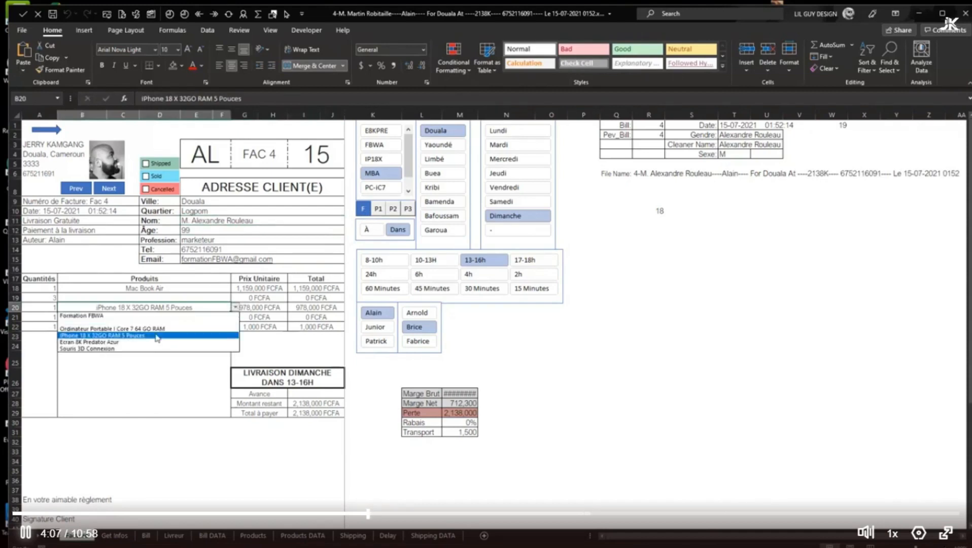
left_click(152, 320)
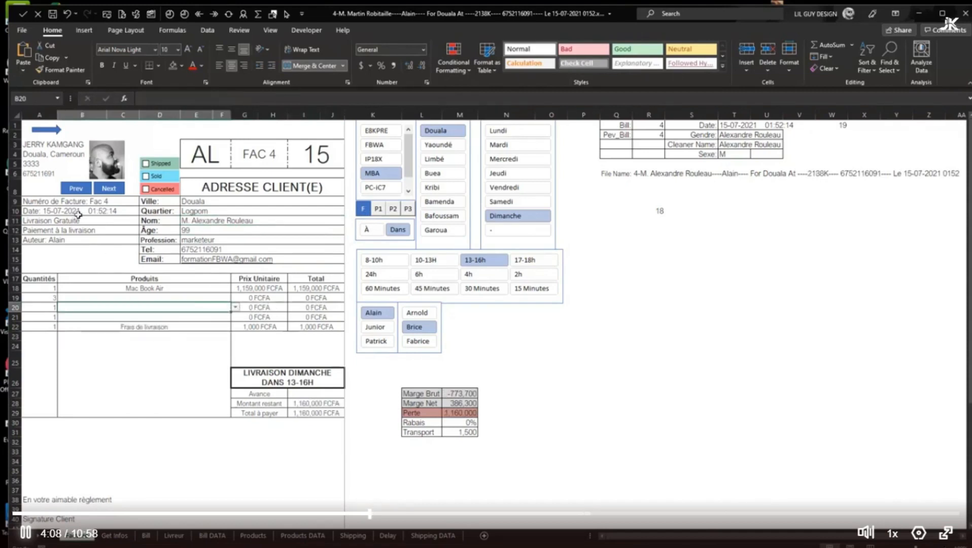
Save invoices 4, 5 and 6 as workbook and PDF by running the arrow's macro on each, and open the Bill folder
left_click(52, 133)
left_click(109, 189)
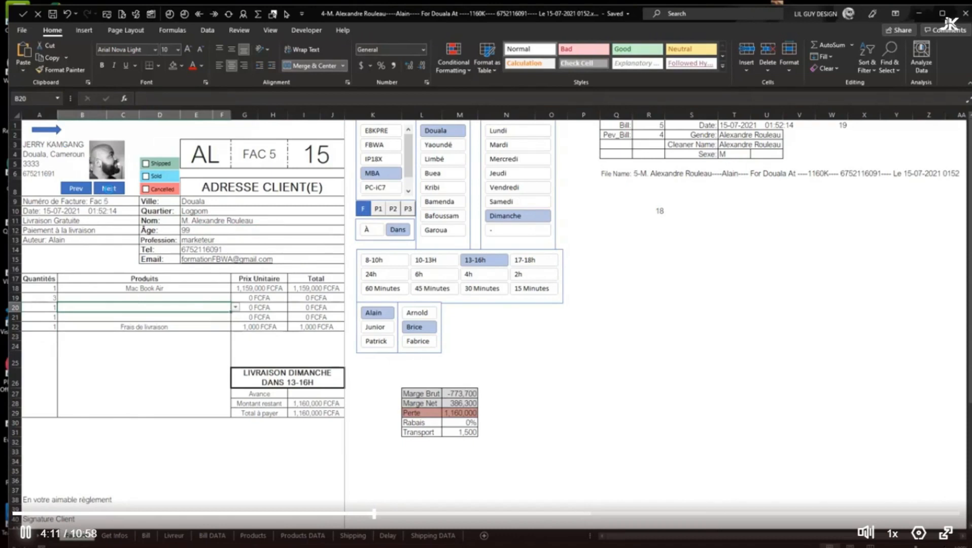
left_click(52, 134)
key("super+e")
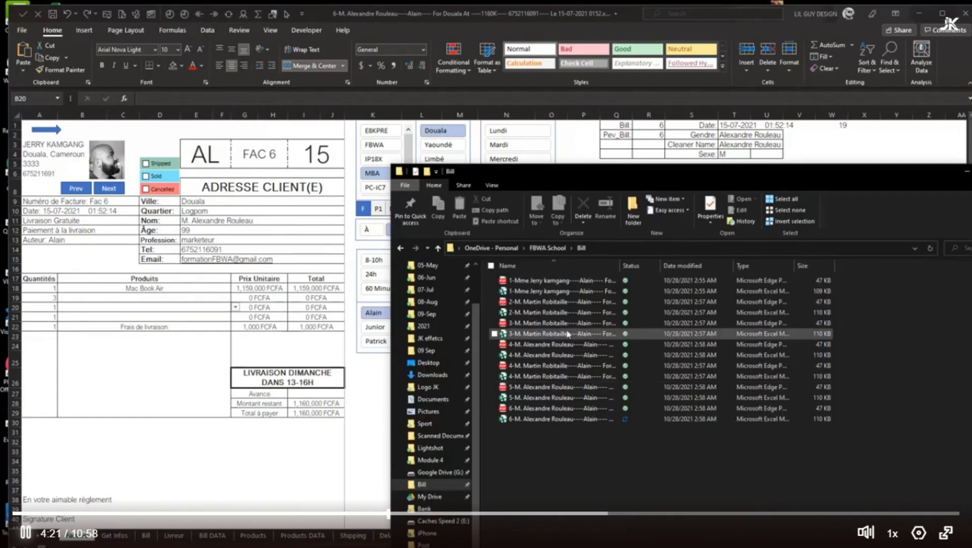
Delete the older duplicate PDF and workbook of invoice 4 from the Bill folder, and undo the deletion
left_click(581, 367)
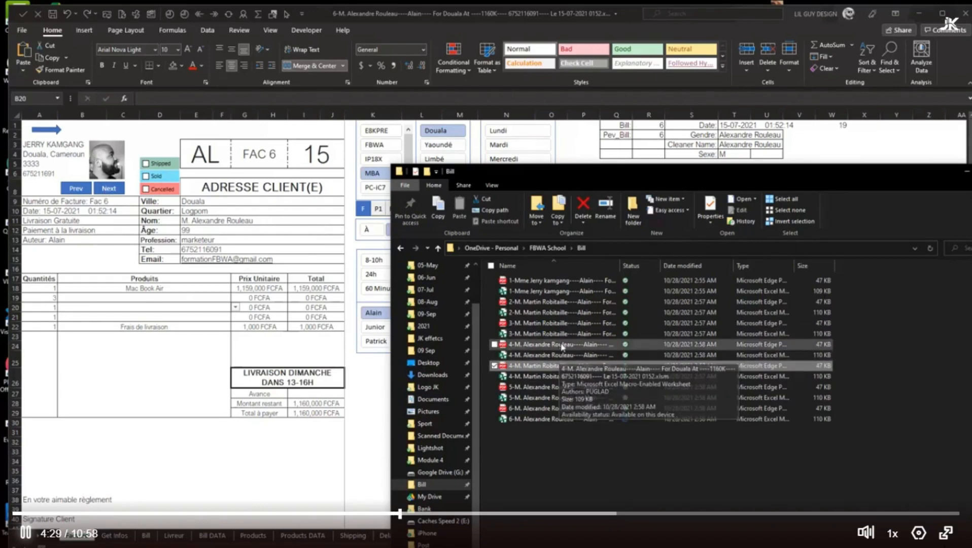
left_click(552, 377, "ctrl")
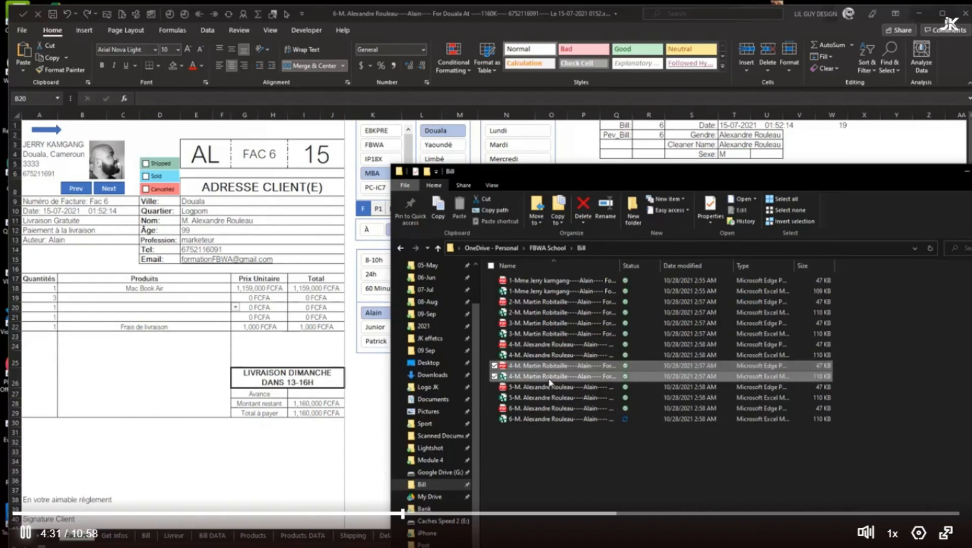
left_click(582, 205)
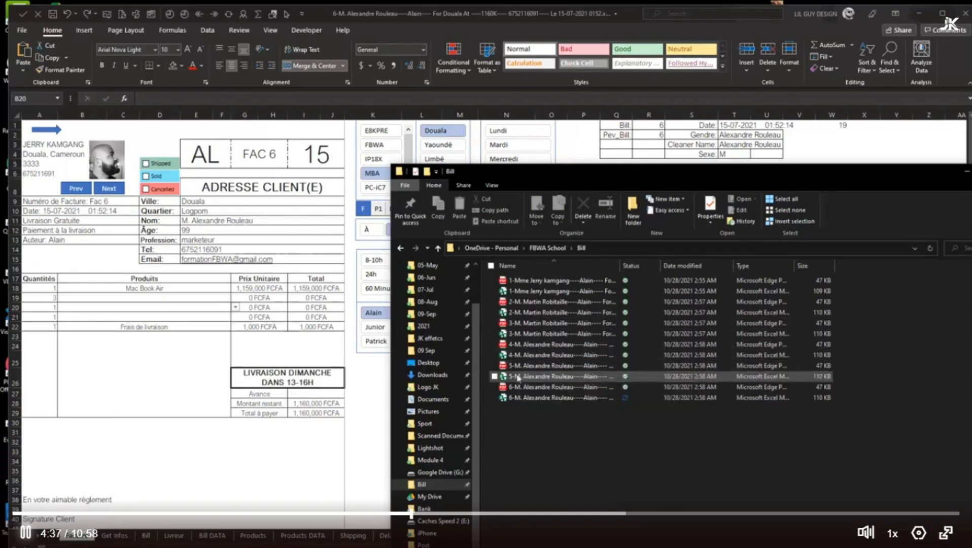
key("ctrl+z")
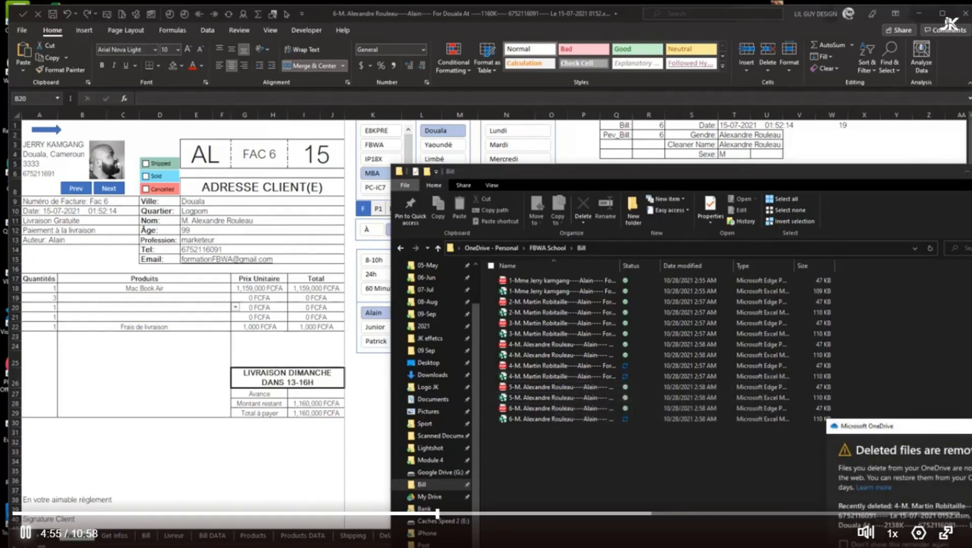
key("Return")
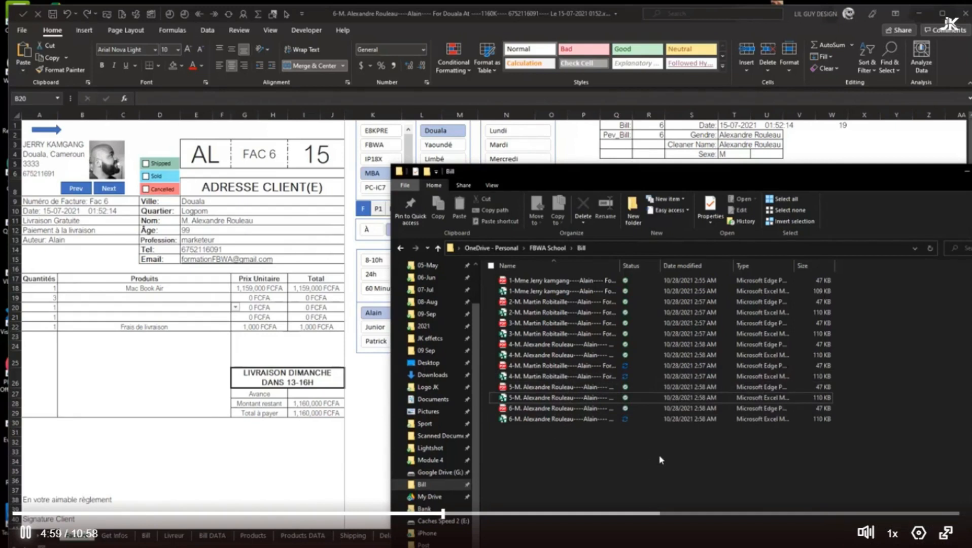
Remove the outdated client's two invoice 4 files from the Bill folder
left_click(529, 366)
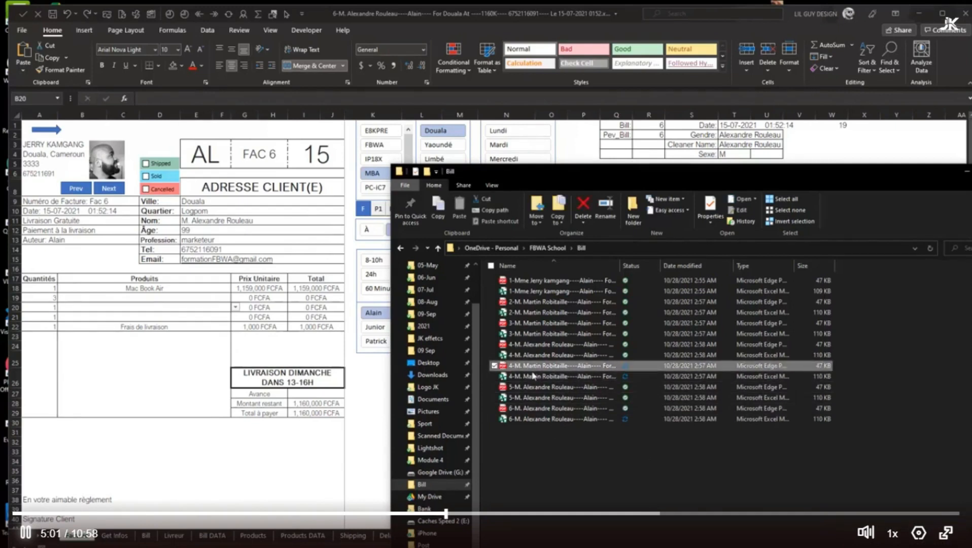
left_click(533, 376, "shift")
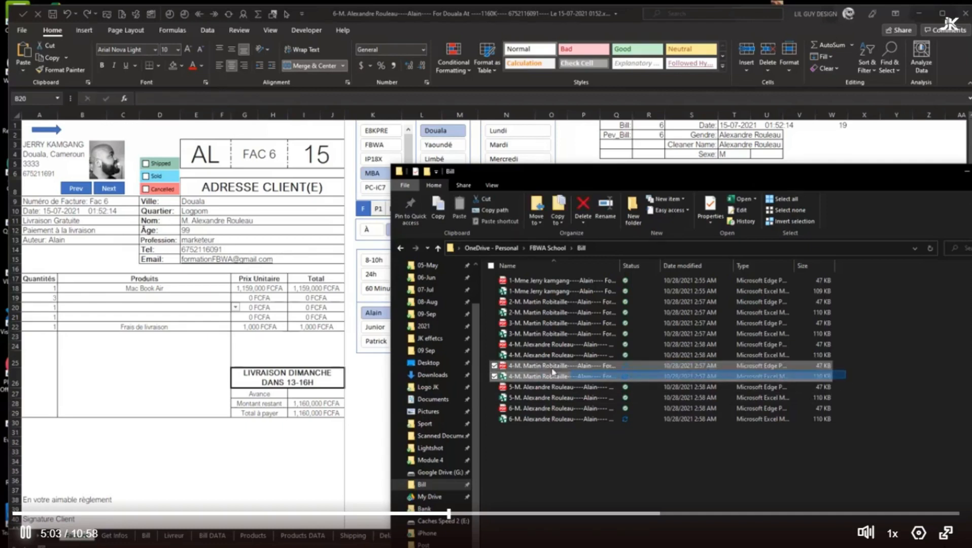
left_click(584, 205)
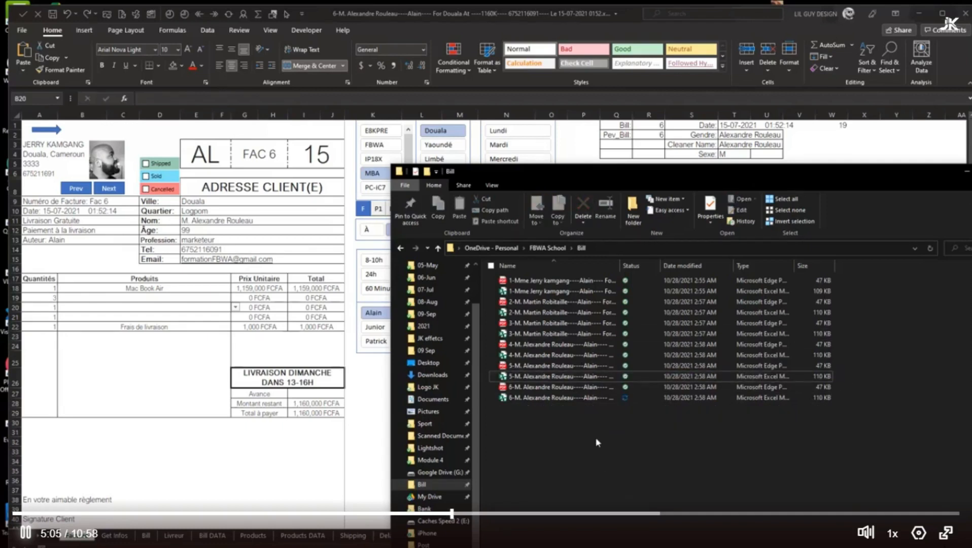
Sort the Bill folder by file type to delete all the PDF invoices, and widen the Name column to show full file names
left_click(533, 301)
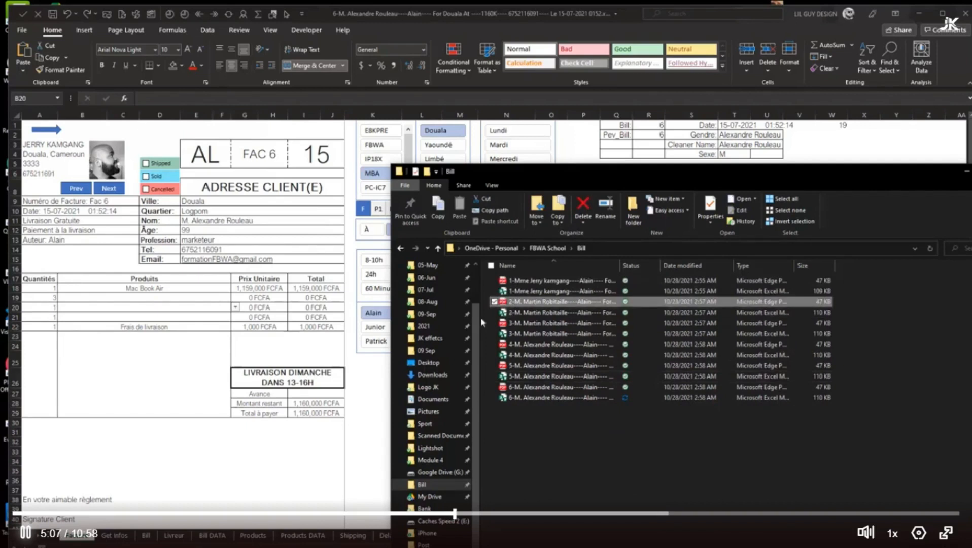
left_click(532, 344)
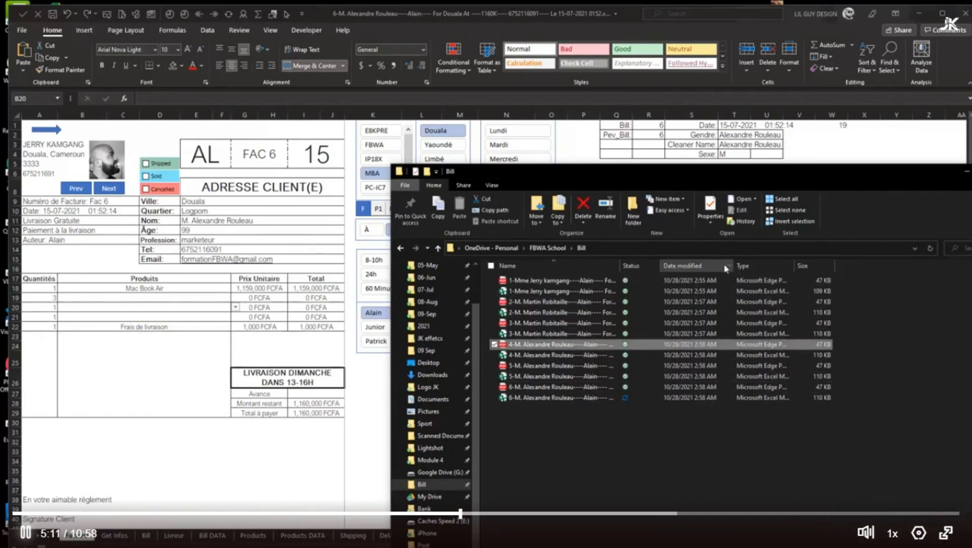
left_click(772, 269)
left_click_drag(849, 335, 534, 277)
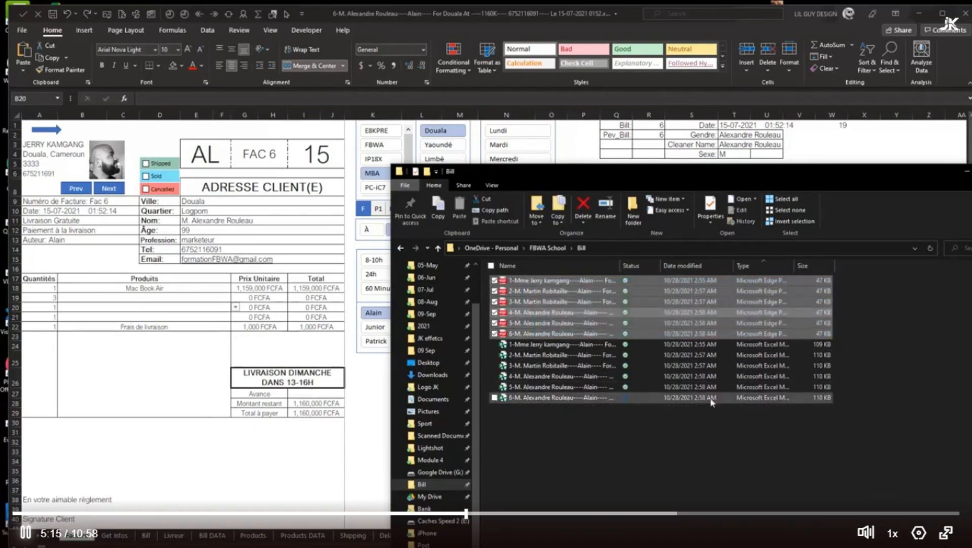
mouse_move(620, 265)
left_mouse_down()
mouse_move(834, 260)
mouse_move(607, 264)
left_mouse_up()
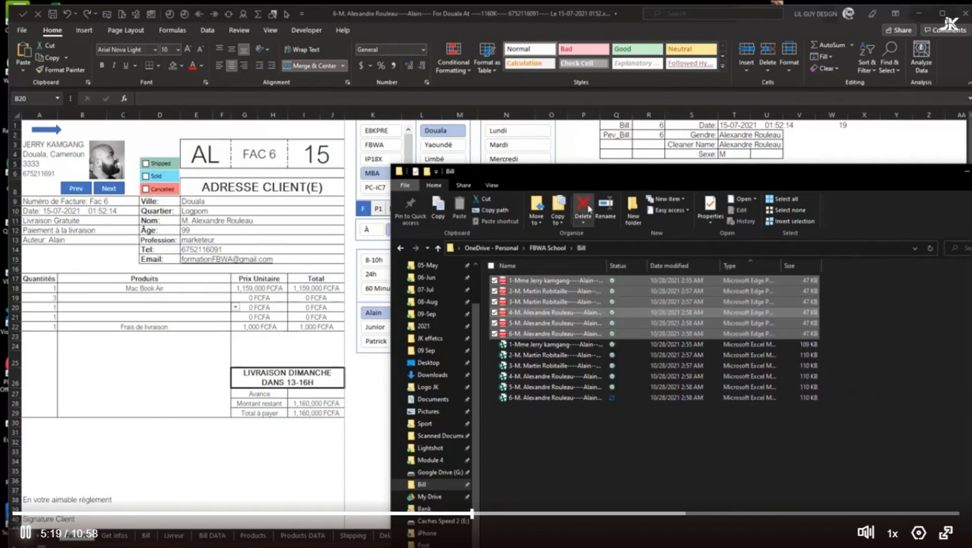
left_click(584, 208)
left_click_drag(607, 264, 855, 262)
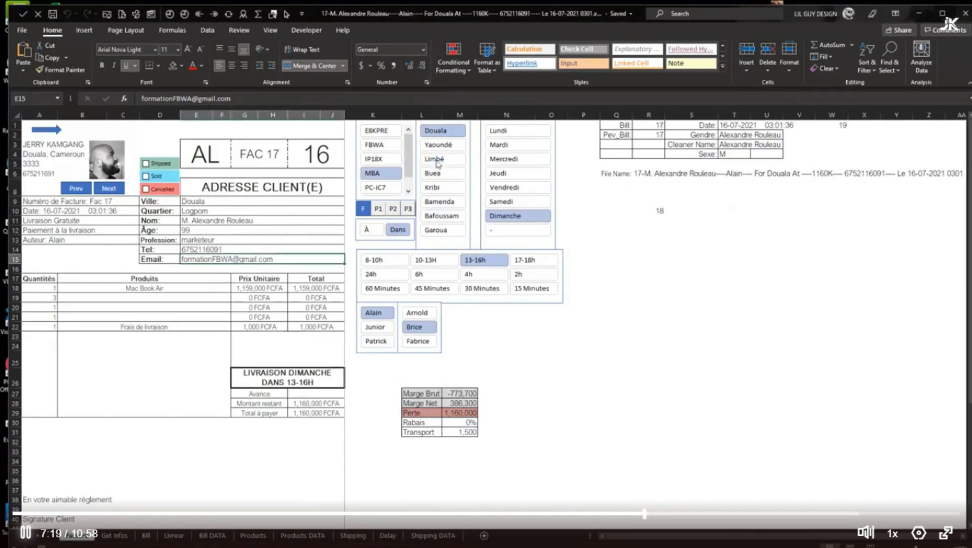
Create and save invoice 18 for Limbé and invoice 19 for Bamenda
left_click(124, 190)
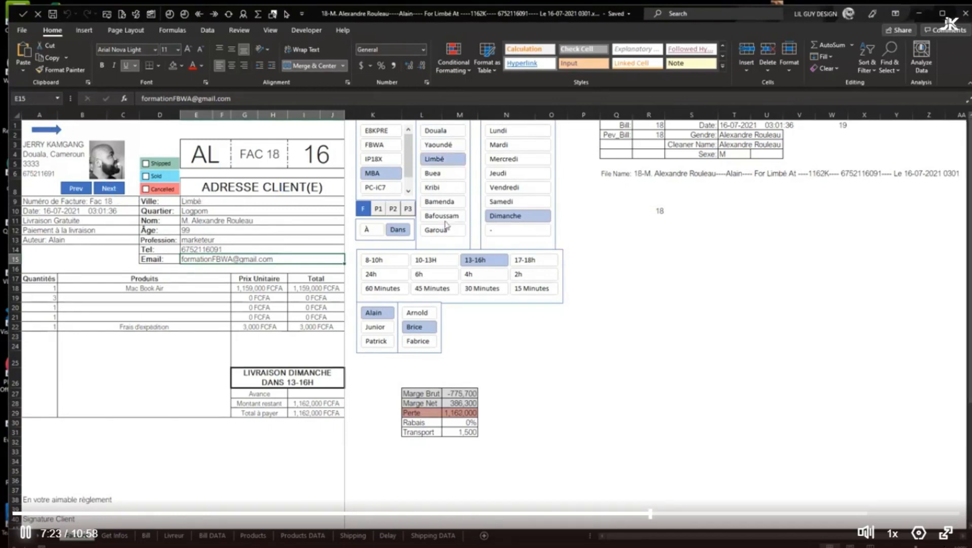
left_click(109, 188)
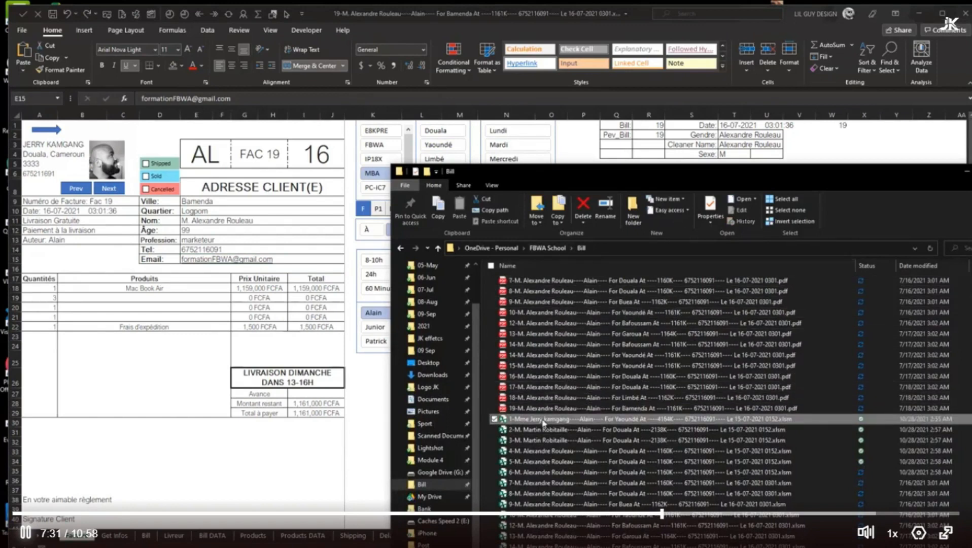
Delete the PDFs of invoices 7 to 19 from the Bill folder, keeping only the workbooks
left_click(550, 283, "shift")
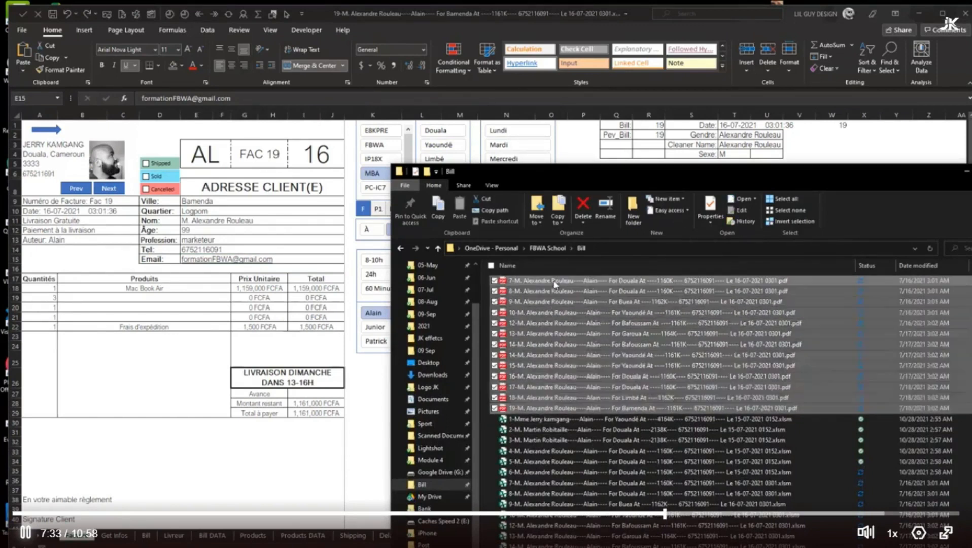
left_click(583, 206)
left_click_drag(744, 173, 389, 65)
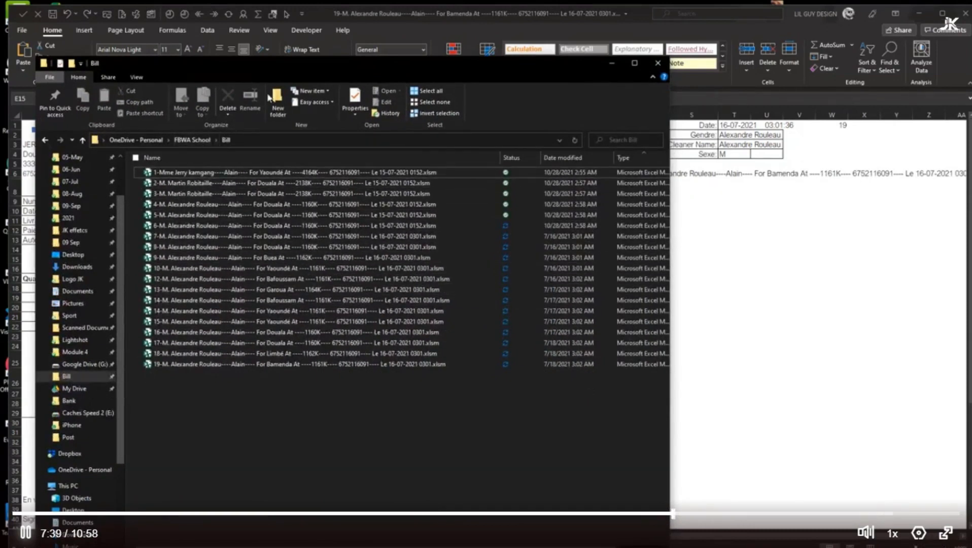
Create a 07-Juillet folder inside Bill and move all the invoice workbooks into it, closing the open invoice 19 in Excel to release its file
left_click(278, 101)
type("Juillet")
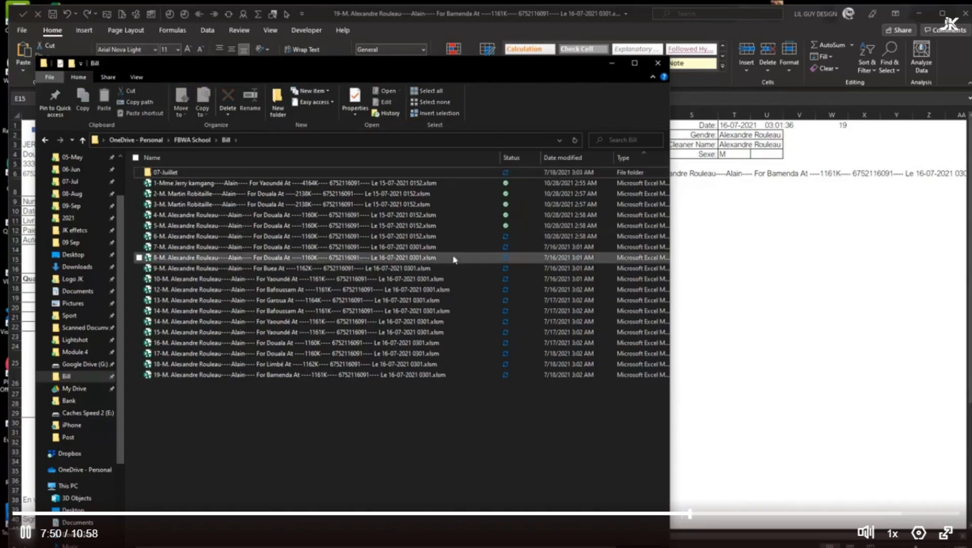
left_click_drag(319, 466, 256, 188)
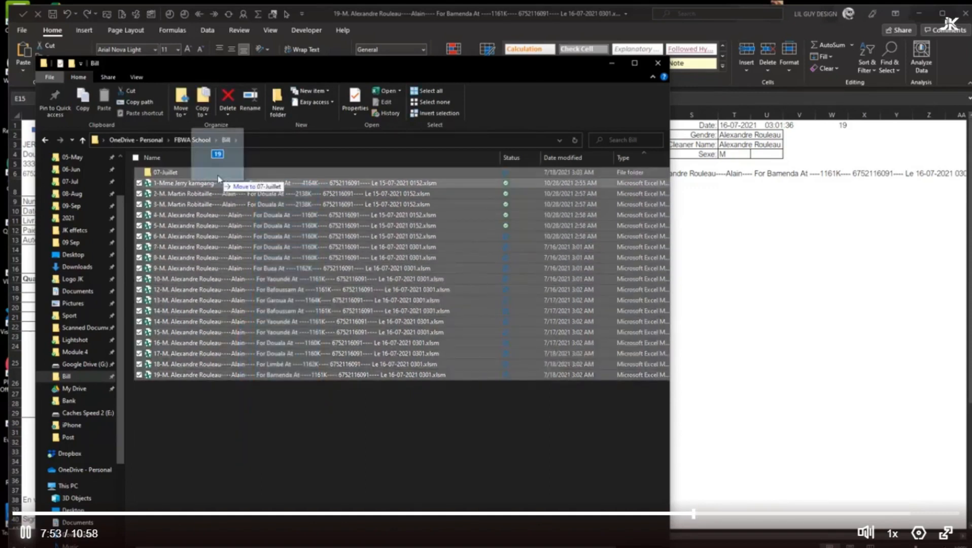
left_click_drag(329, 376, 167, 173)
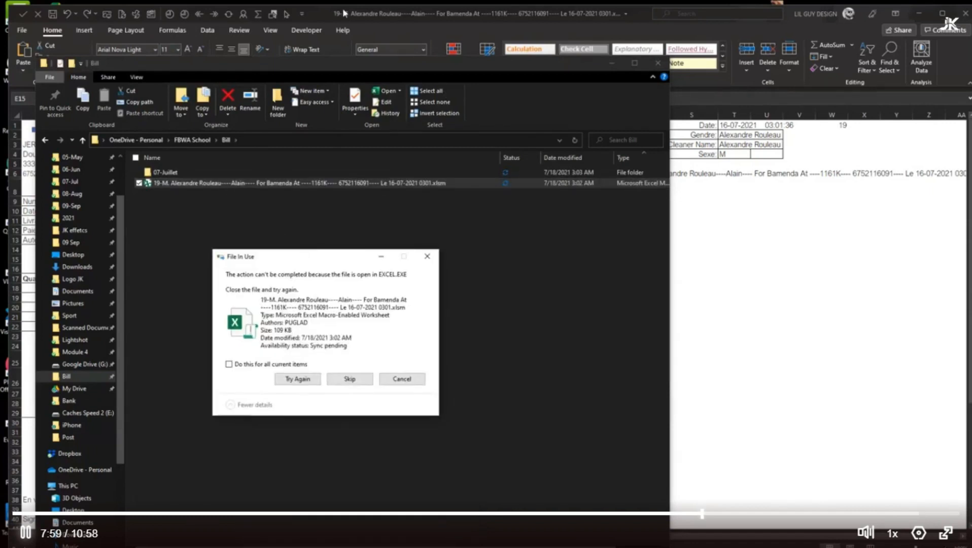
left_click(379, 66)
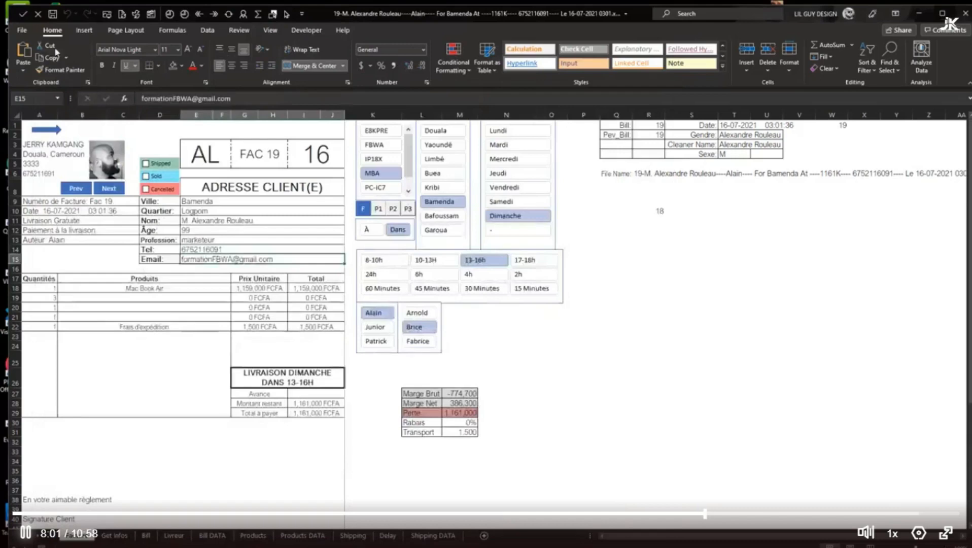
left_click(38, 14)
left_click(297, 379)
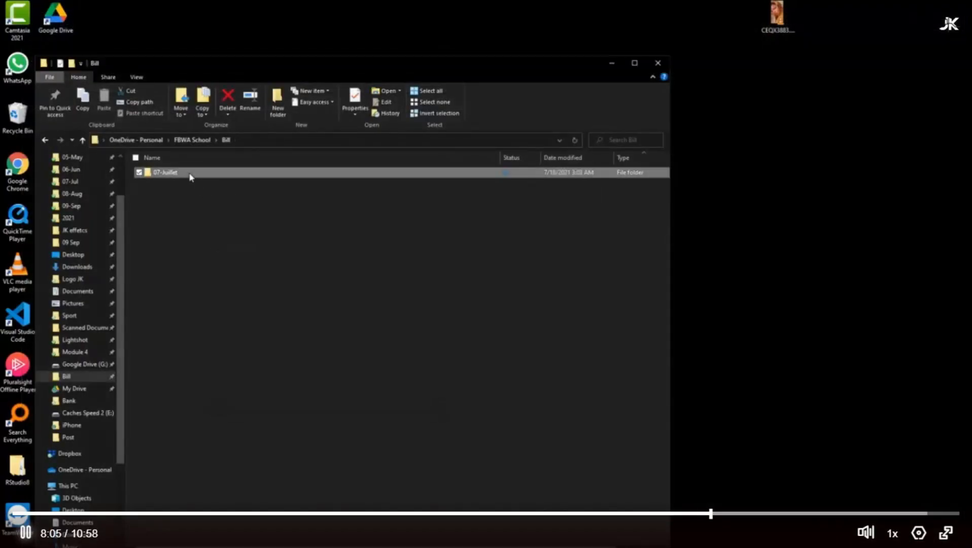
Open the invoice 19 workbook from the 07-Juillet folder and advance it to invoice 20
double_click(190, 173)
left_click(238, 364)
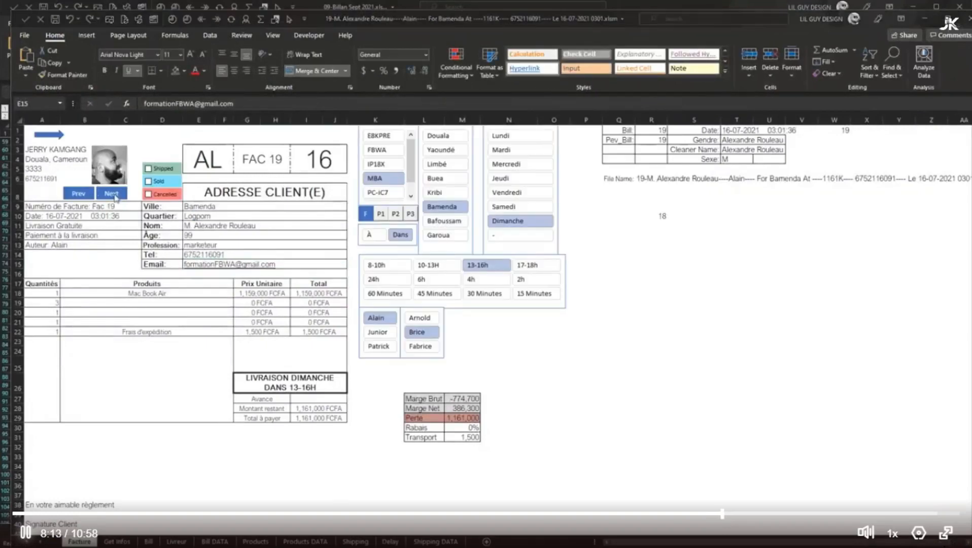
left_click(115, 195)
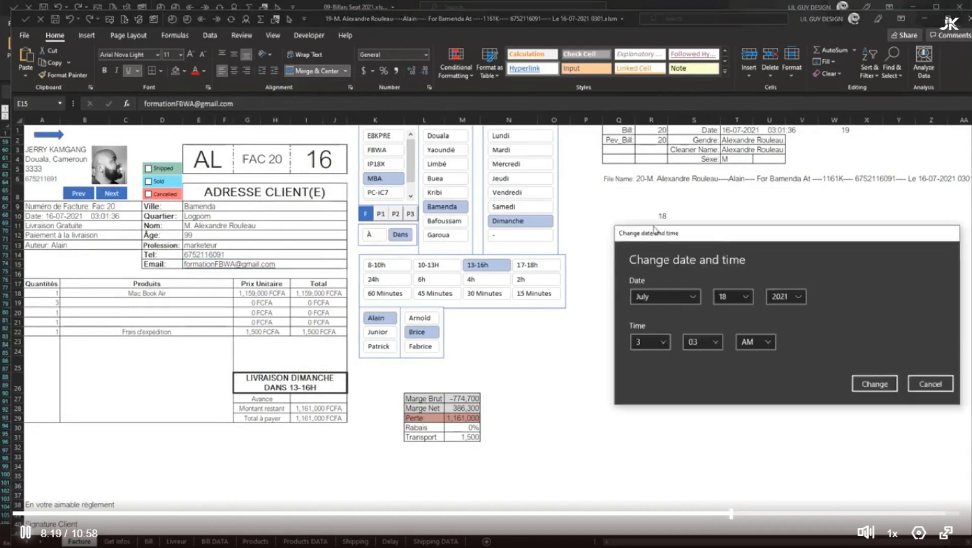
Change the computer's system date to July 19, 2021
left_click(457, 219)
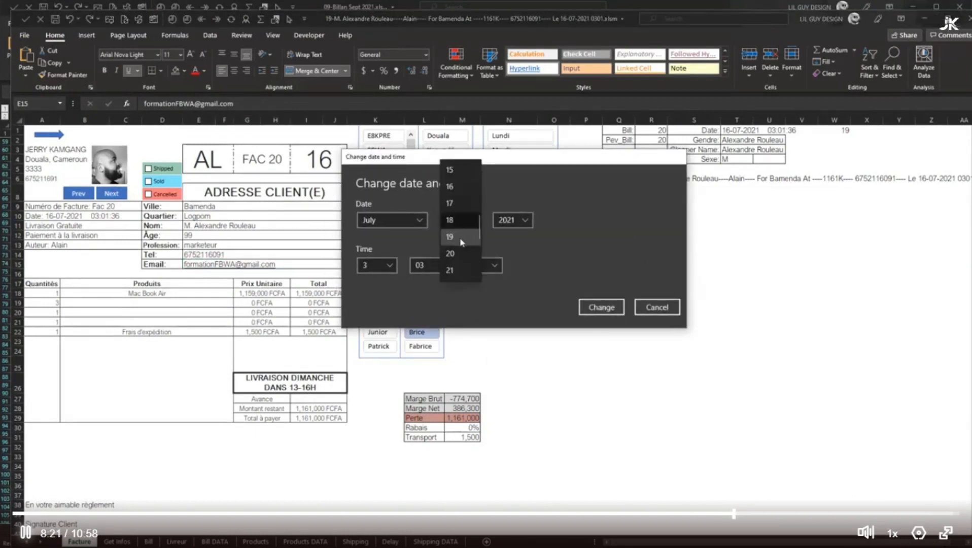
left_click(461, 239)
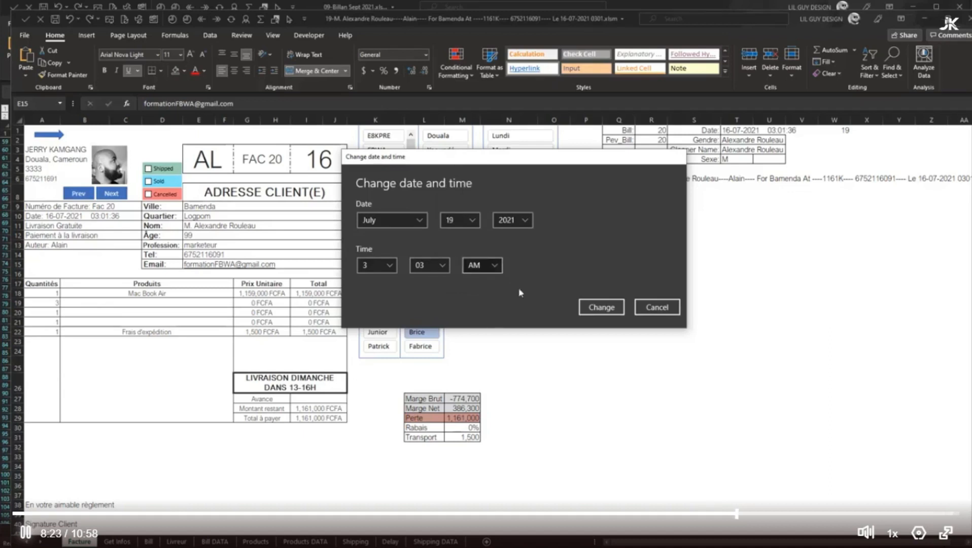
left_click(604, 307)
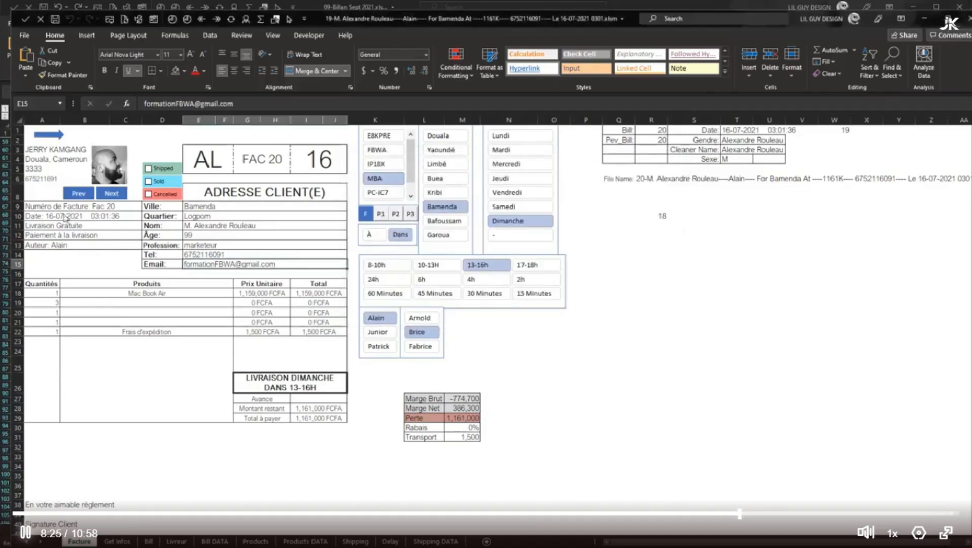
Refresh invoice 20's date by adding an f to the client's phone number and removing it again, and advance to the next invoice
left_click(229, 253)
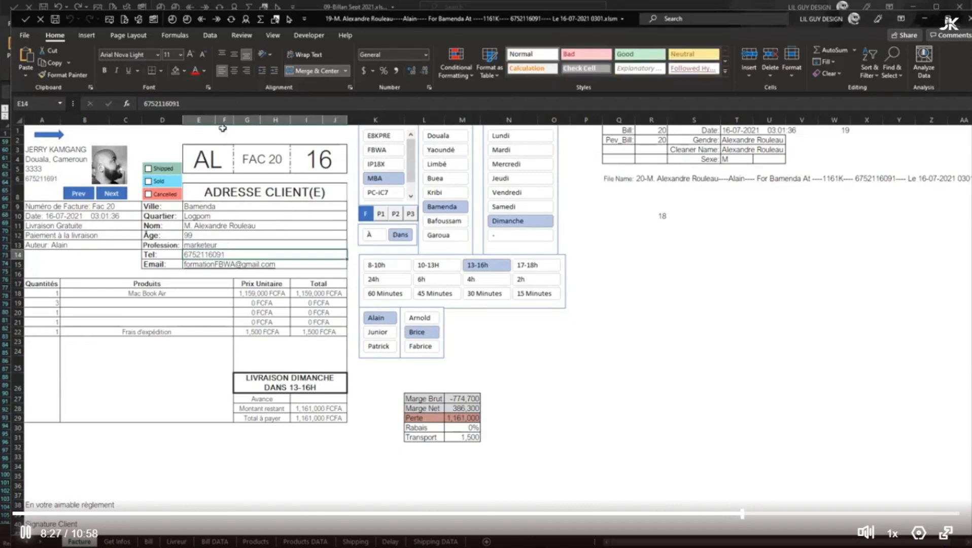
left_click(221, 104)
type("f")
left_click(256, 228)
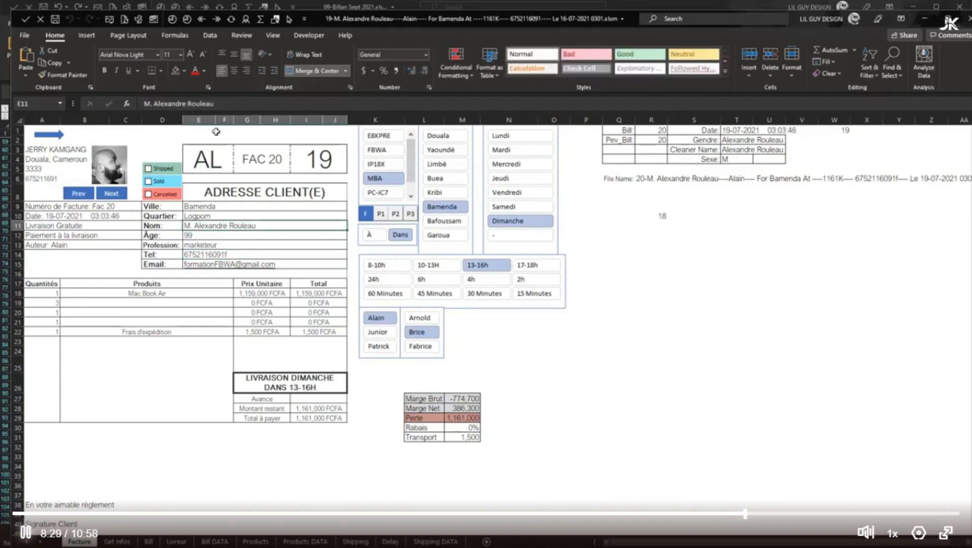
left_click(231, 255)
left_click(195, 104)
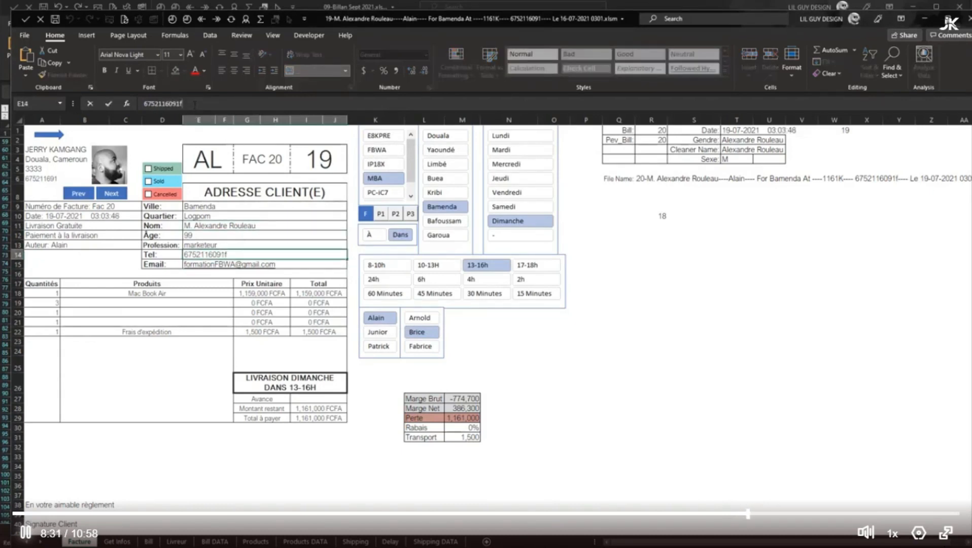
left_click(220, 259)
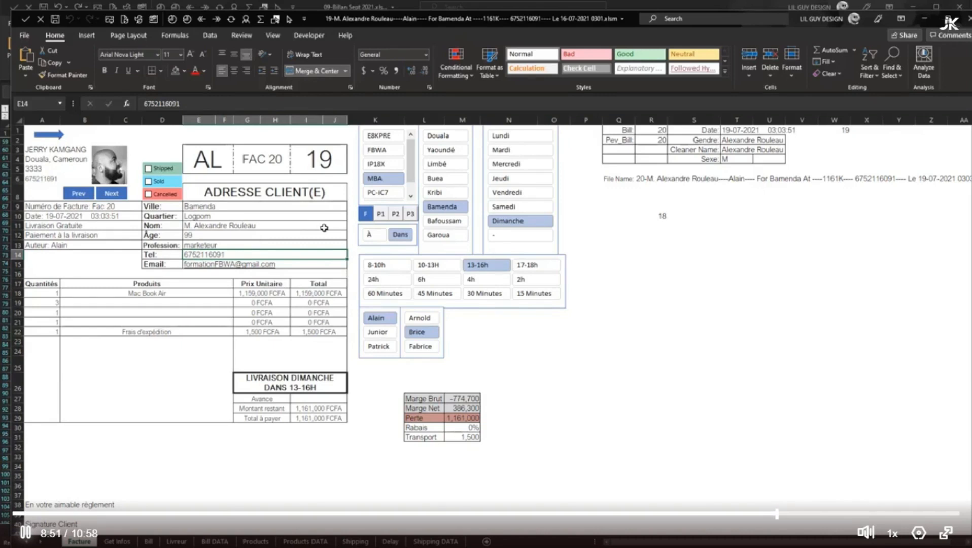
left_click(114, 194)
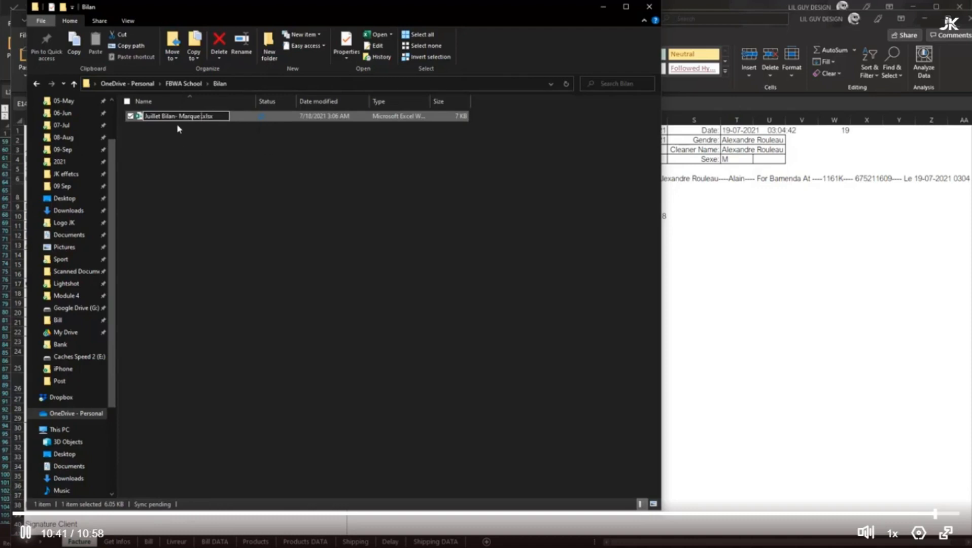
Rename the workbook in the Bilan folder as 07-Juillet Bilan - Marque .xlsx and open it
left_click(212, 161)
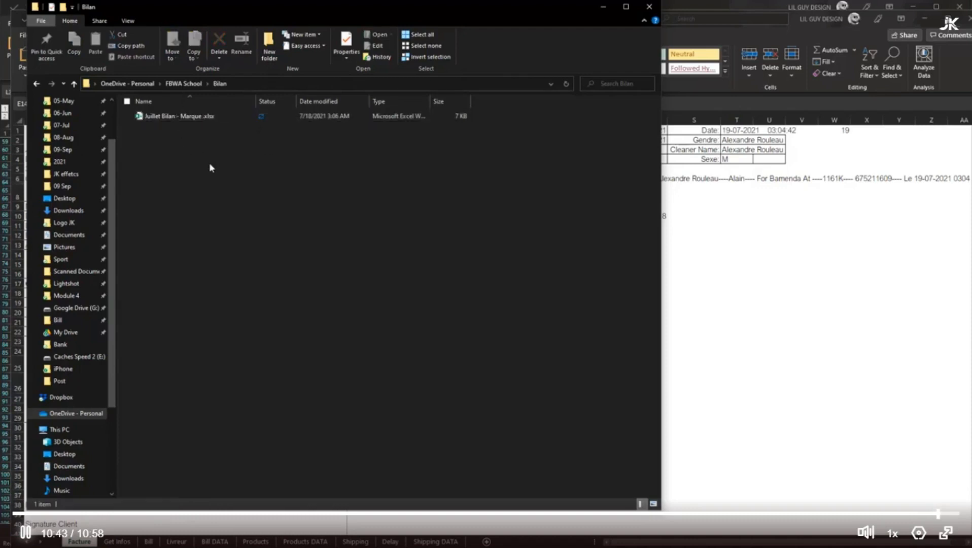
left_click(144, 118)
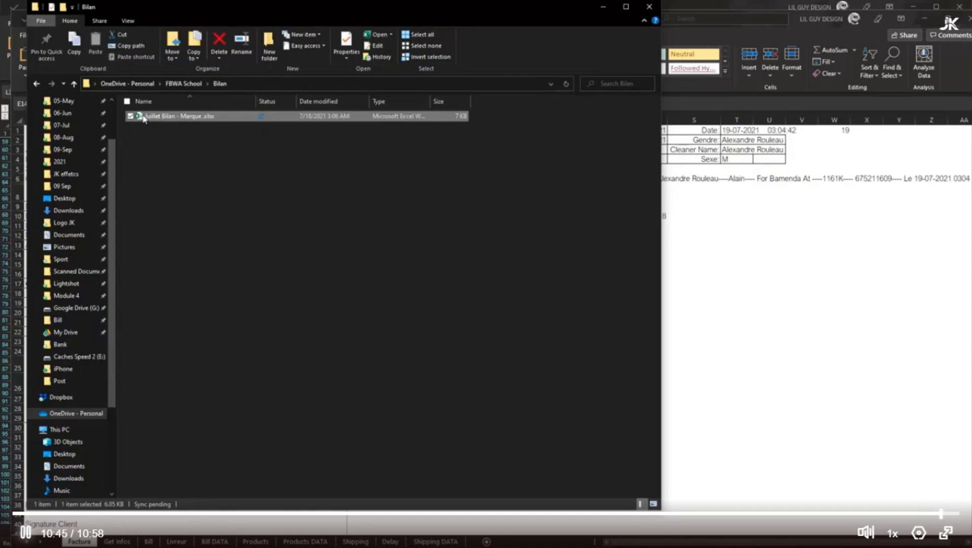
left_click(153, 117)
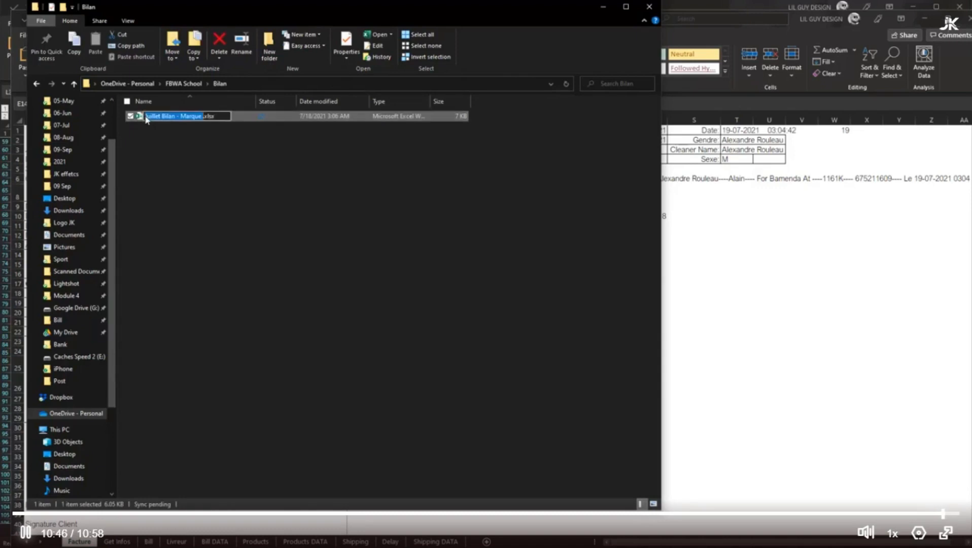
type("07-")
left_click(142, 198)
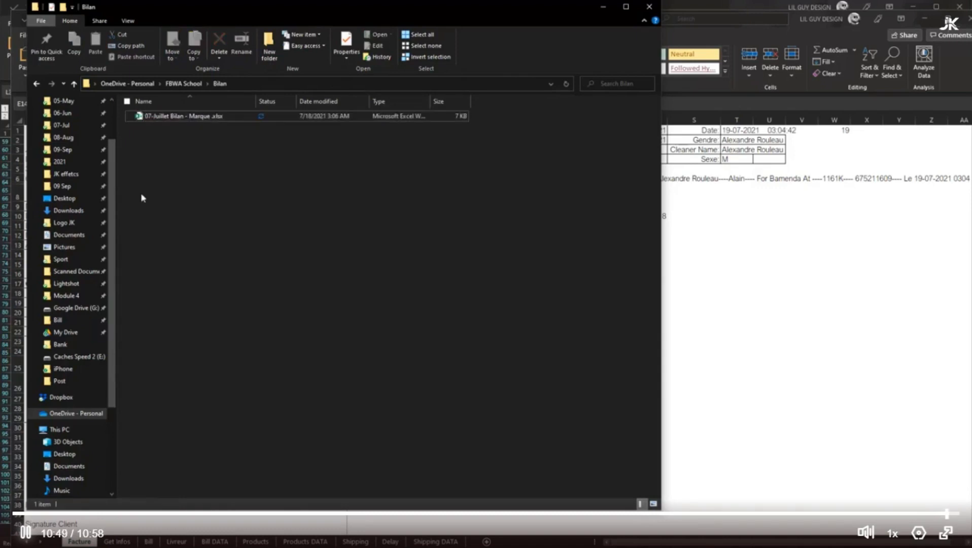
left_click(201, 118)
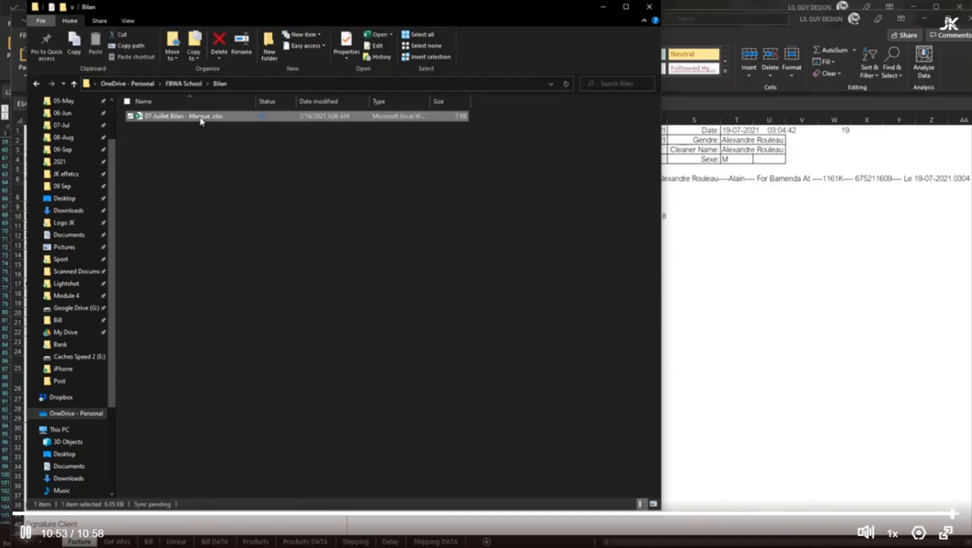
double_click(201, 120)
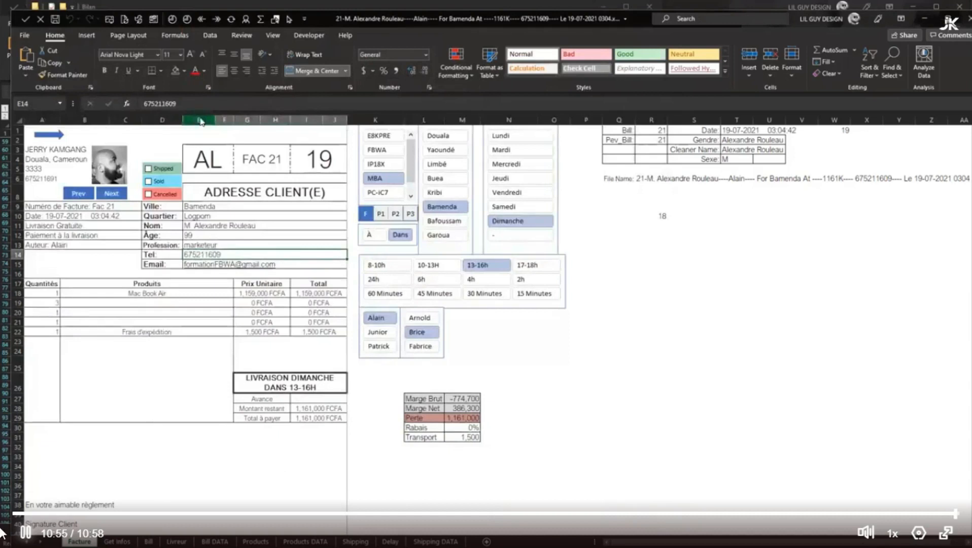